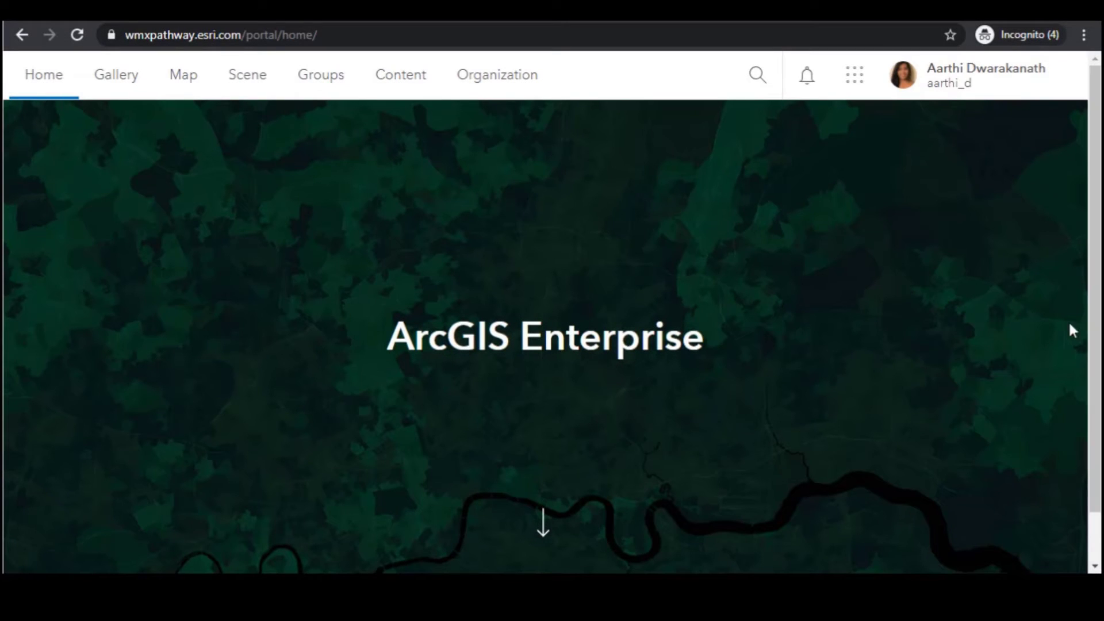
# Launch Workflow Manager from the portal's app launcher.
pyautogui.click(865, 83)
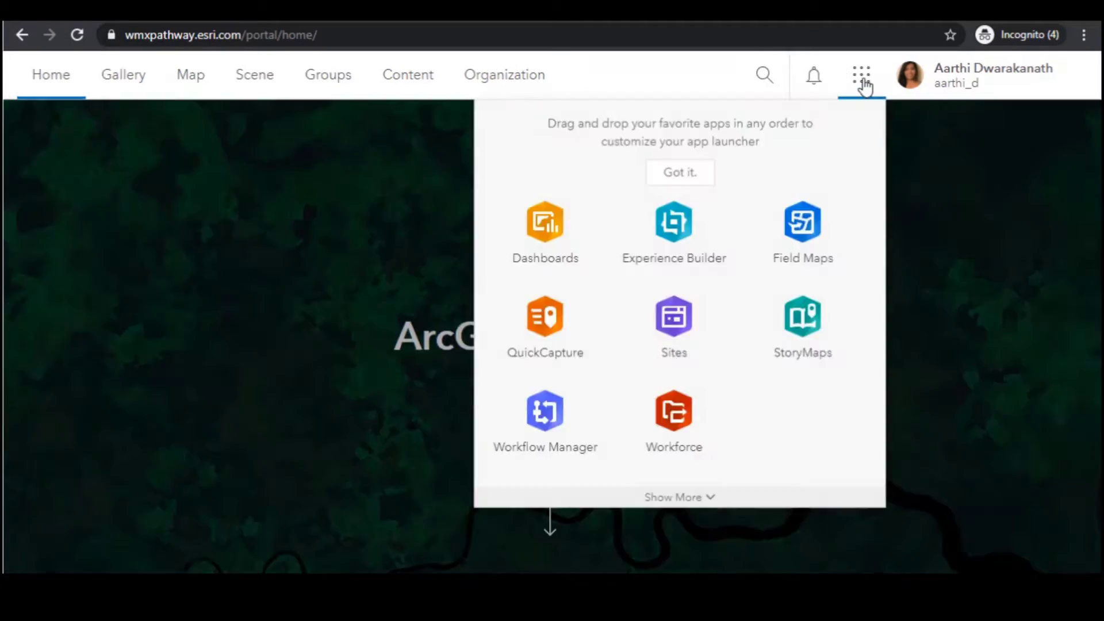
pyautogui.click(552, 447)
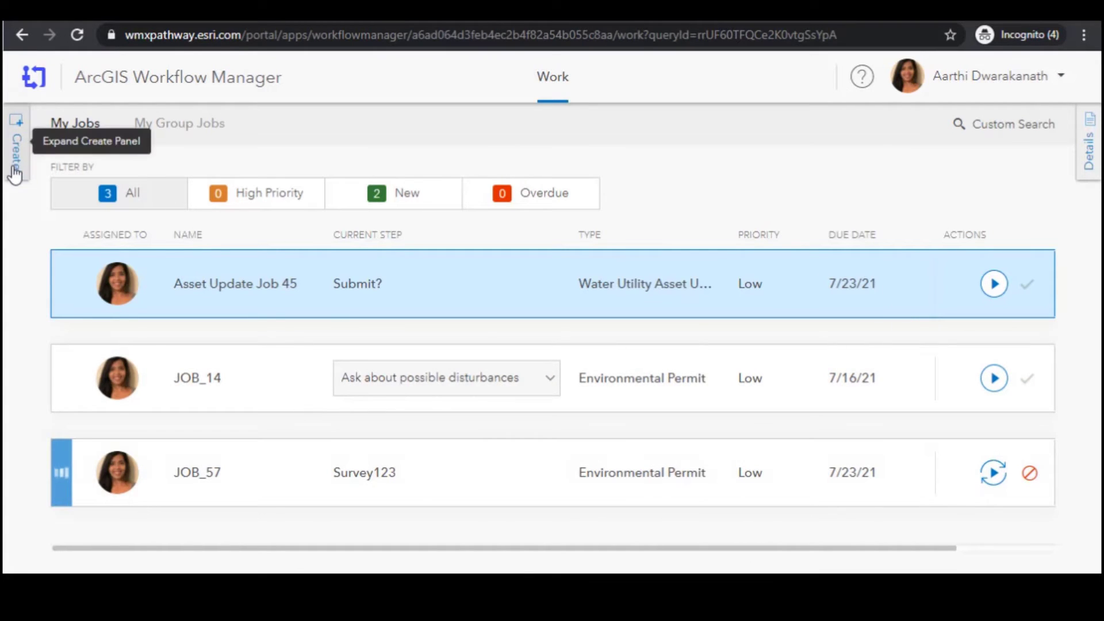
# Create an Environmental Permit job and enter the proponent's name and email.
pyautogui.click(16, 145)
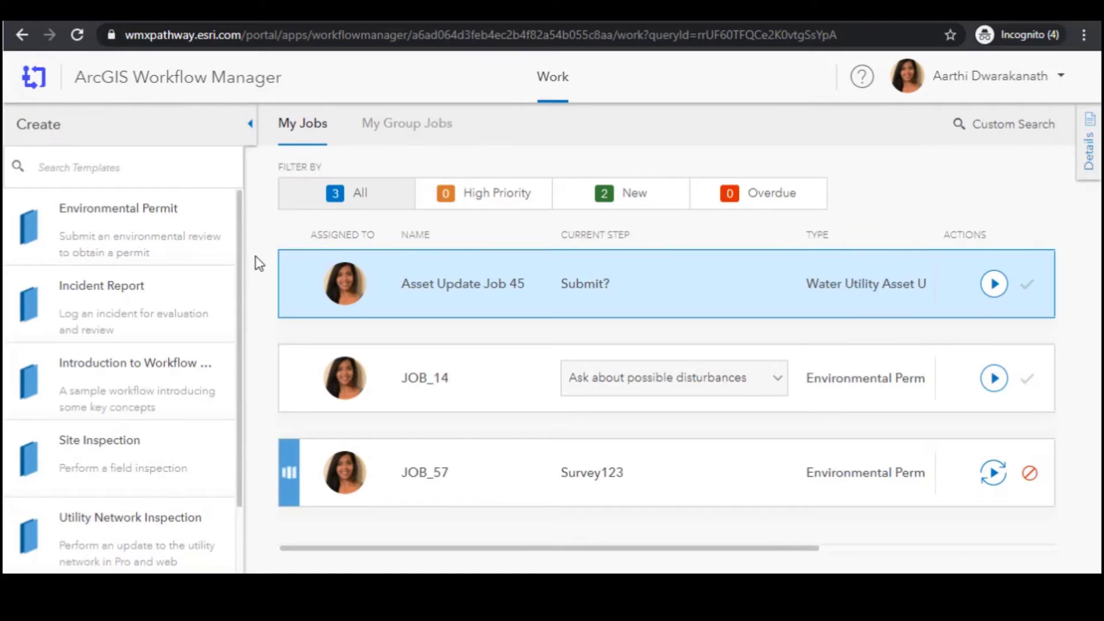
pyautogui.click(179, 246)
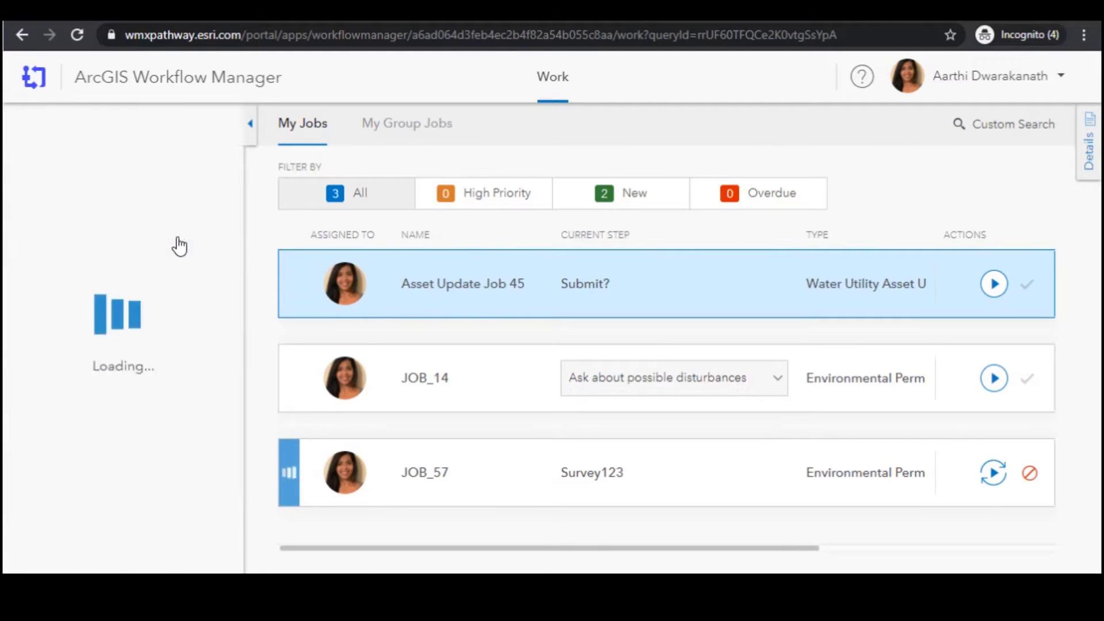
pyautogui.click(660, 315)
pyautogui.click(356, 329)
pyautogui.write('Aarthi D')
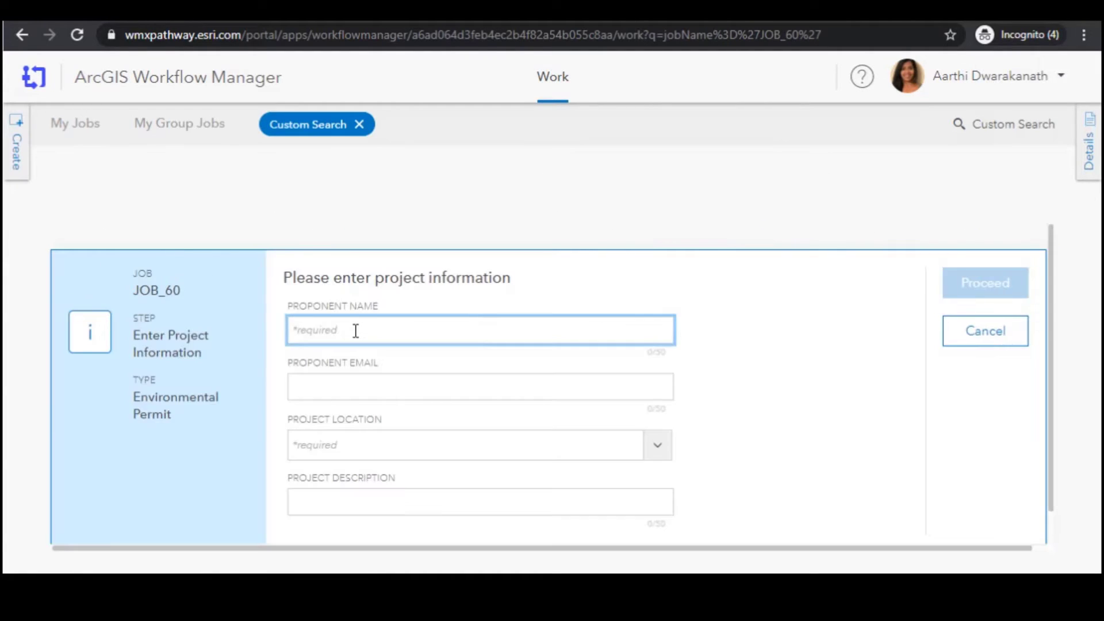
pyautogui.press('Tab')
pyautogui.write('test@esri.com')
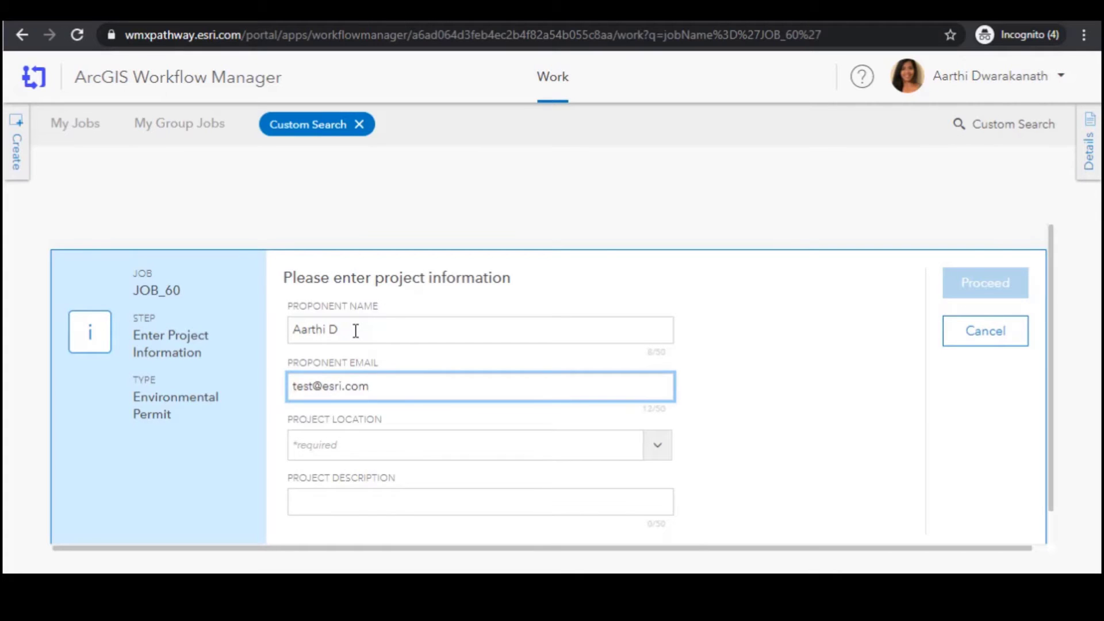
# Set location to Area 2 and description 'Construction Project', then submit the project information.
pyautogui.click(658, 444)
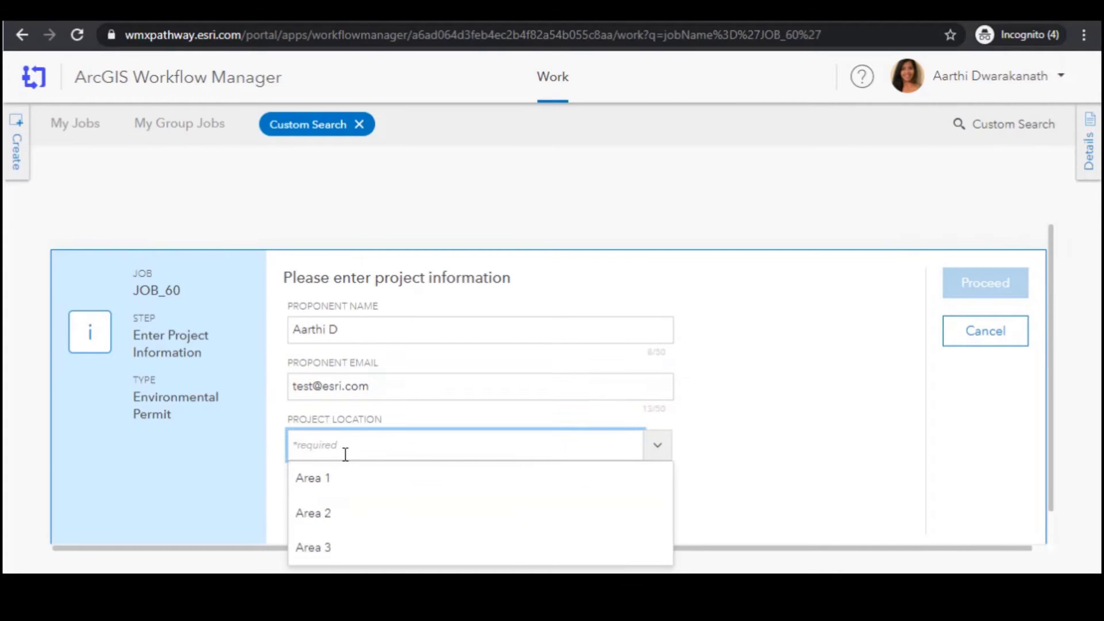
pyautogui.click(323, 509)
pyautogui.click(340, 501)
pyautogui.write('Construction Project')
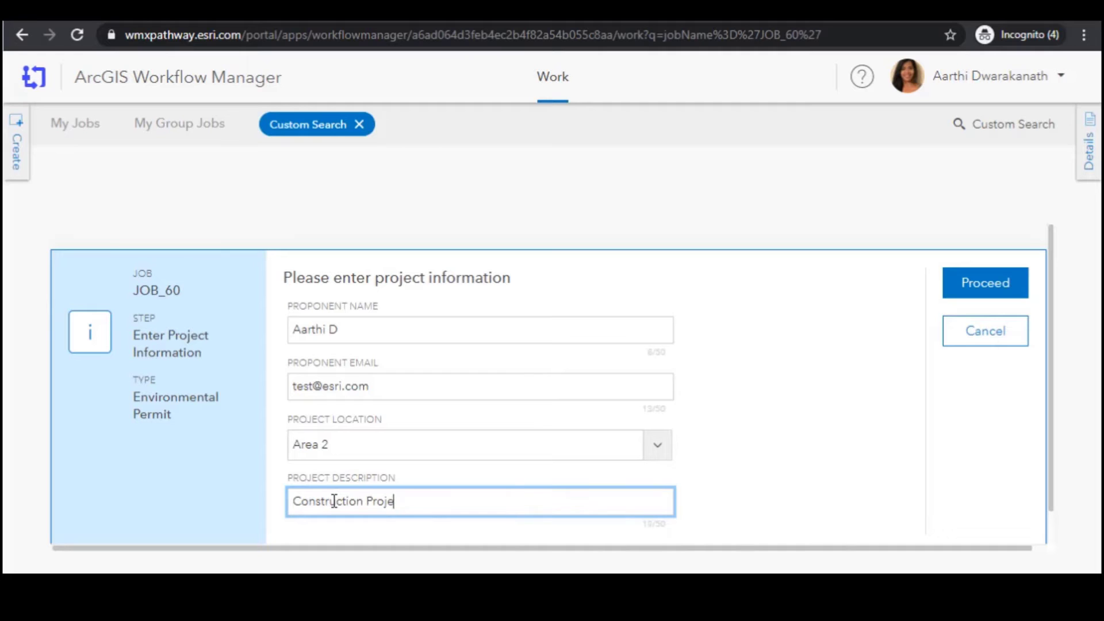
pyautogui.click(986, 283)
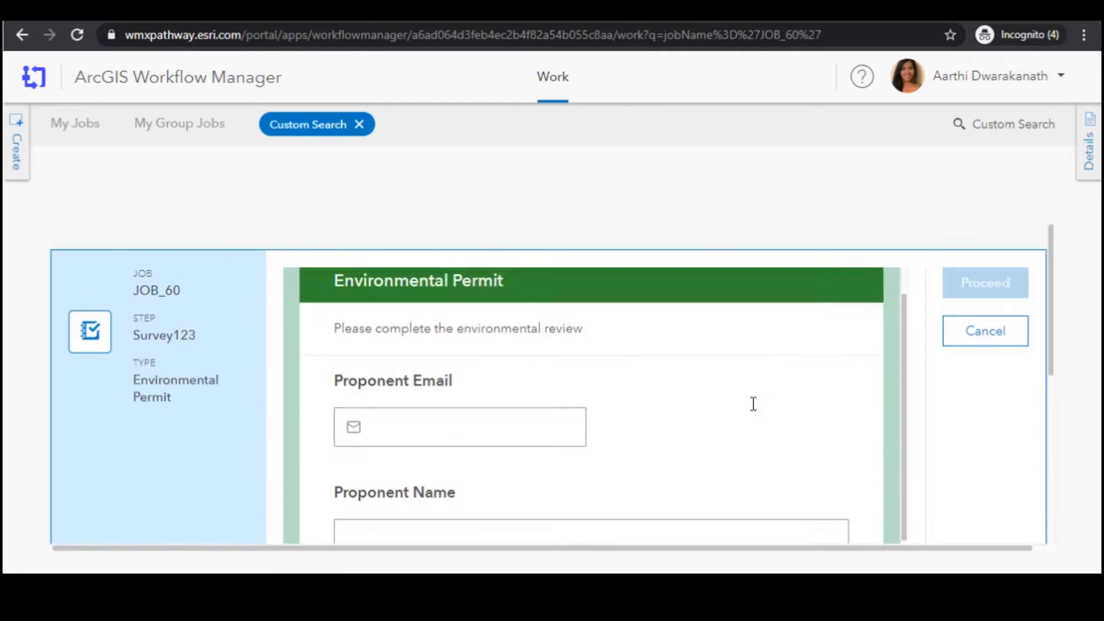
# Fill in the proponent's email and name in the Survey123 form.
pyautogui.scroll(-5, 752, 405)
pyautogui.scroll(-5, 754, 403)
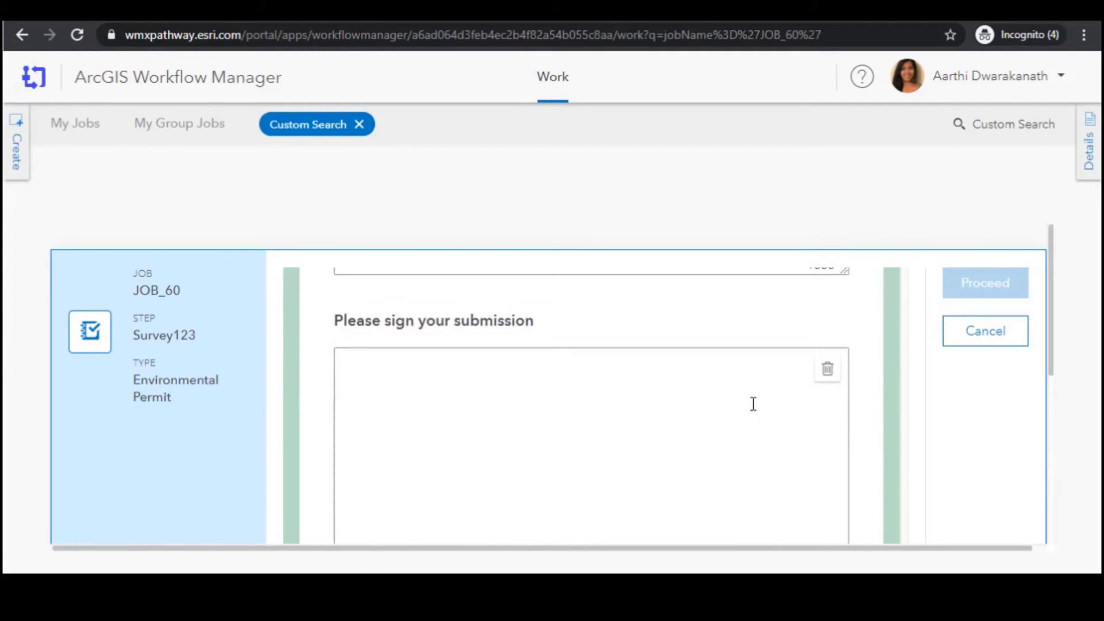
pyautogui.scroll(4, 664, 462)
pyautogui.scroll(5, 662, 460)
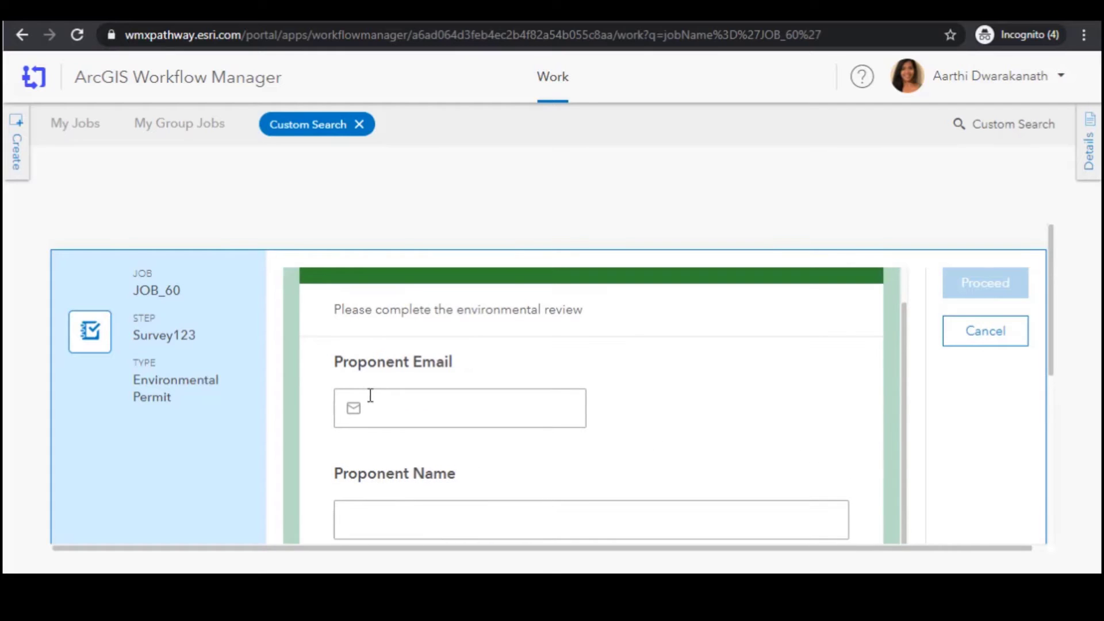
pyautogui.click(391, 410)
pyautogui.write('test@esri.com')
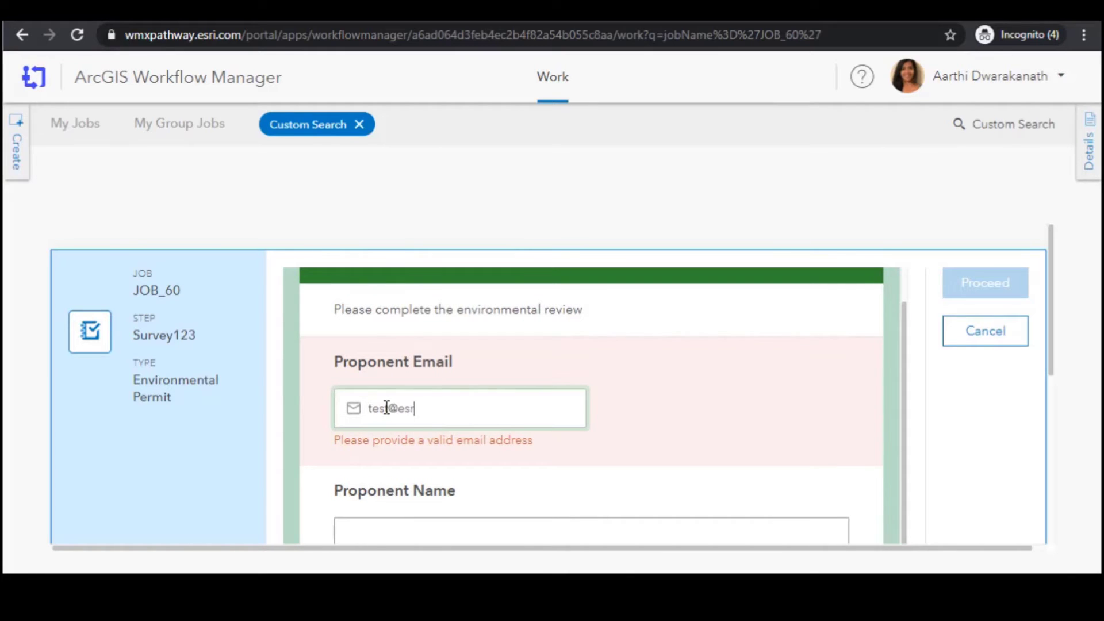
pyautogui.scroll(-3, 402, 391)
pyautogui.click(424, 355)
pyautogui.write('Aarthi D')
# Choose Area 2, describe it as 'Construction Project', sign the form and submit the survey.
pyautogui.scroll(-3, 424, 355)
pyautogui.click(441, 363)
pyautogui.scroll(-3, 441, 363)
pyautogui.click(440, 362)
pyautogui.write('Construc')
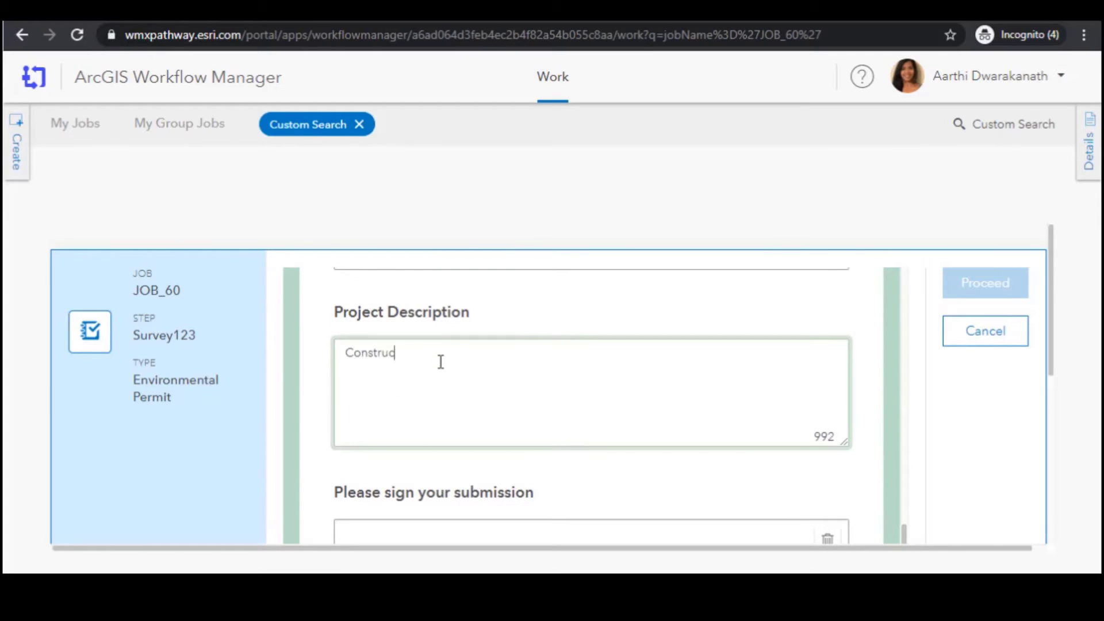
pyautogui.write('tion Project')
pyautogui.scroll(-5, 439, 362)
pyautogui.scroll(2, 417, 460)
pyautogui.moveTo(409, 486)
pyautogui.mouseDown()
pyautogui.moveTo(529, 401)
pyautogui.moveTo(646, 404)
pyautogui.moveTo(738, 378)
pyautogui.moveTo(630, 437)
pyautogui.mouseUp()
pyautogui.scroll(-2, 626, 424)
pyautogui.scroll(-3, 626, 423)
pyautogui.click(591, 386)
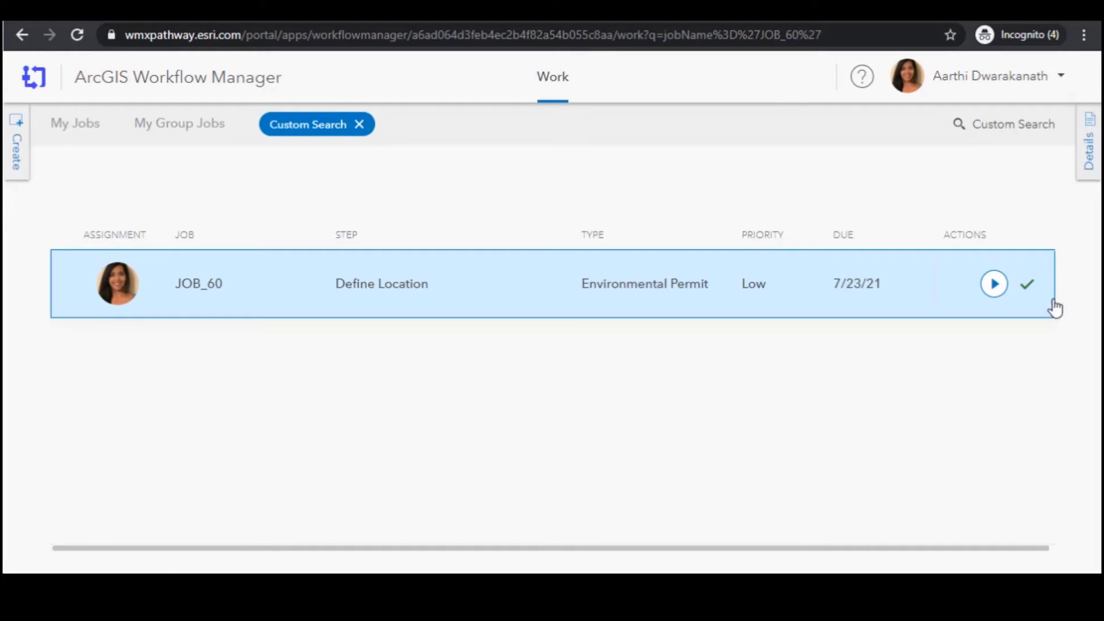
pyautogui.click(1093, 161)
pyautogui.scroll(-3, 1013, 322)
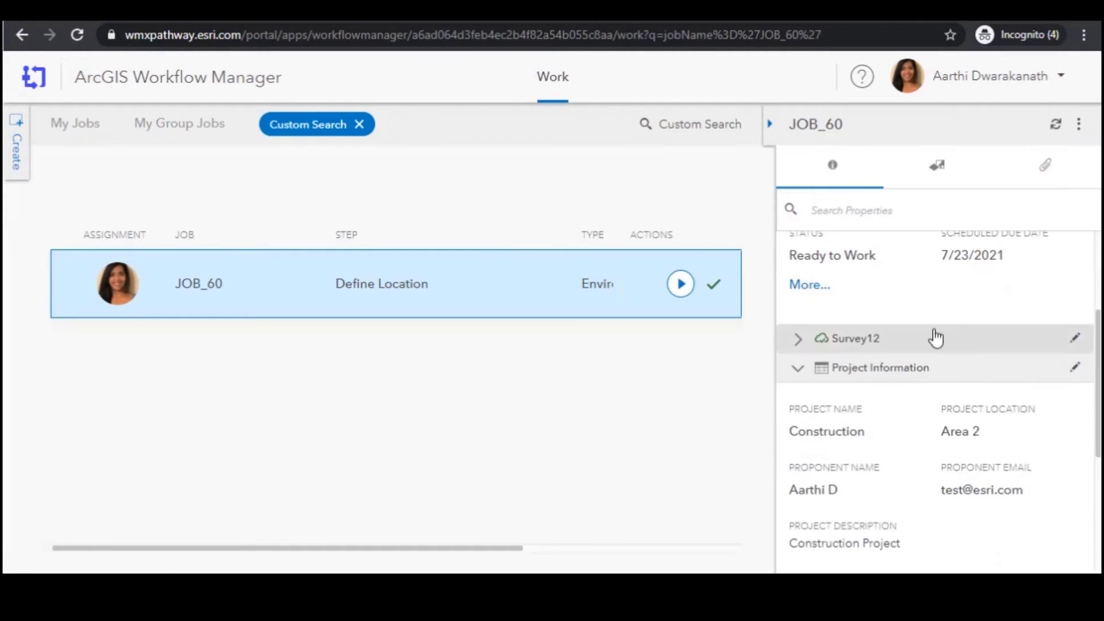
pyautogui.click(797, 341)
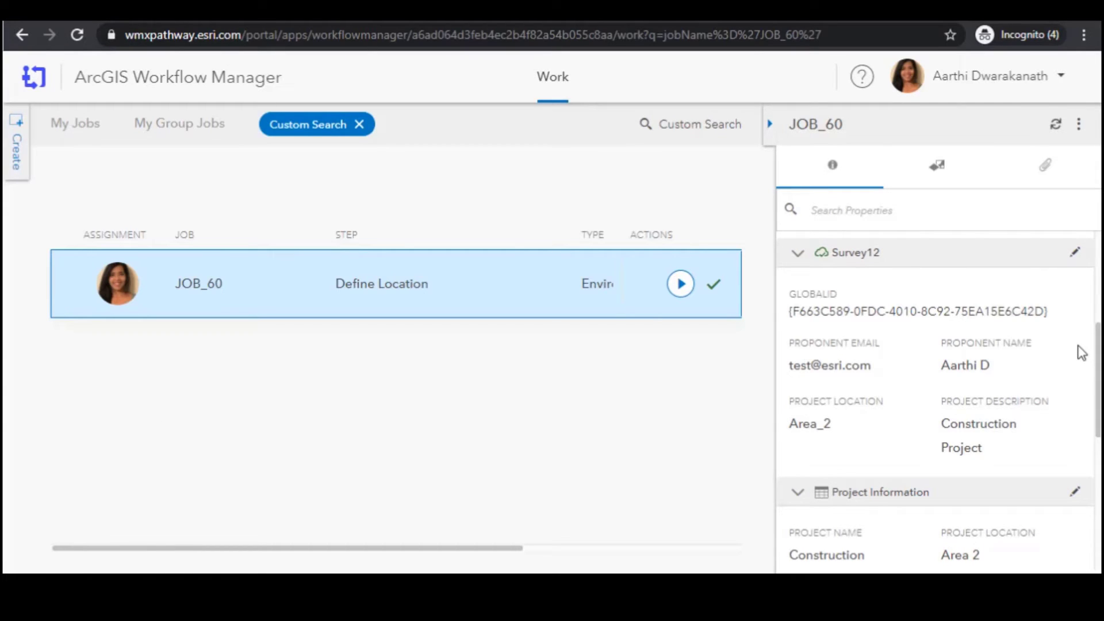
pyautogui.scroll(-3, 1081, 352)
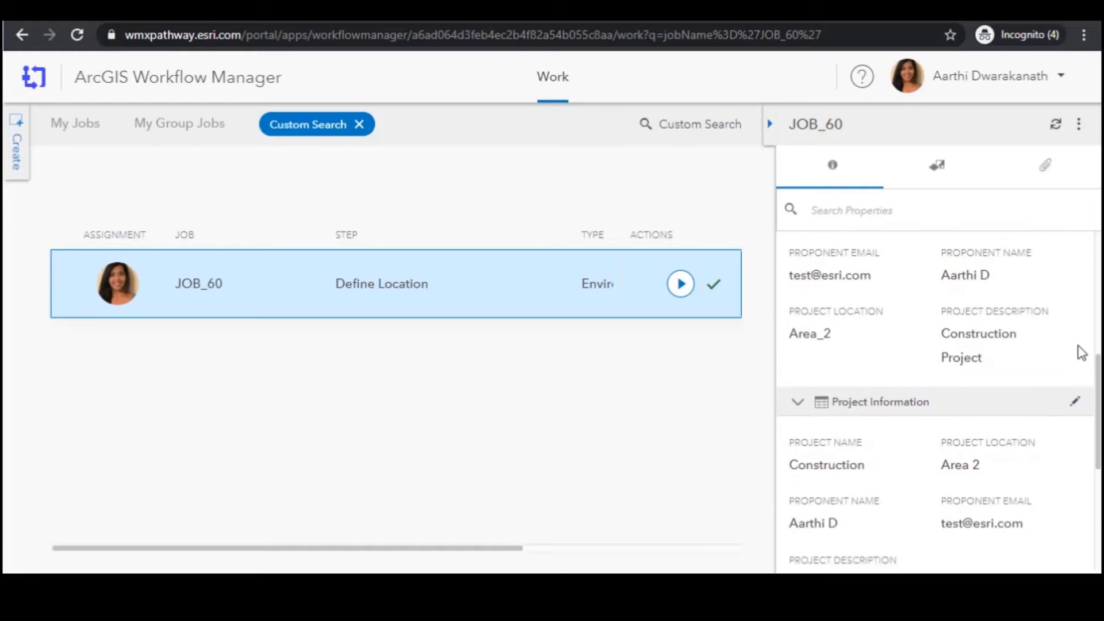
pyautogui.scroll(3, 1081, 350)
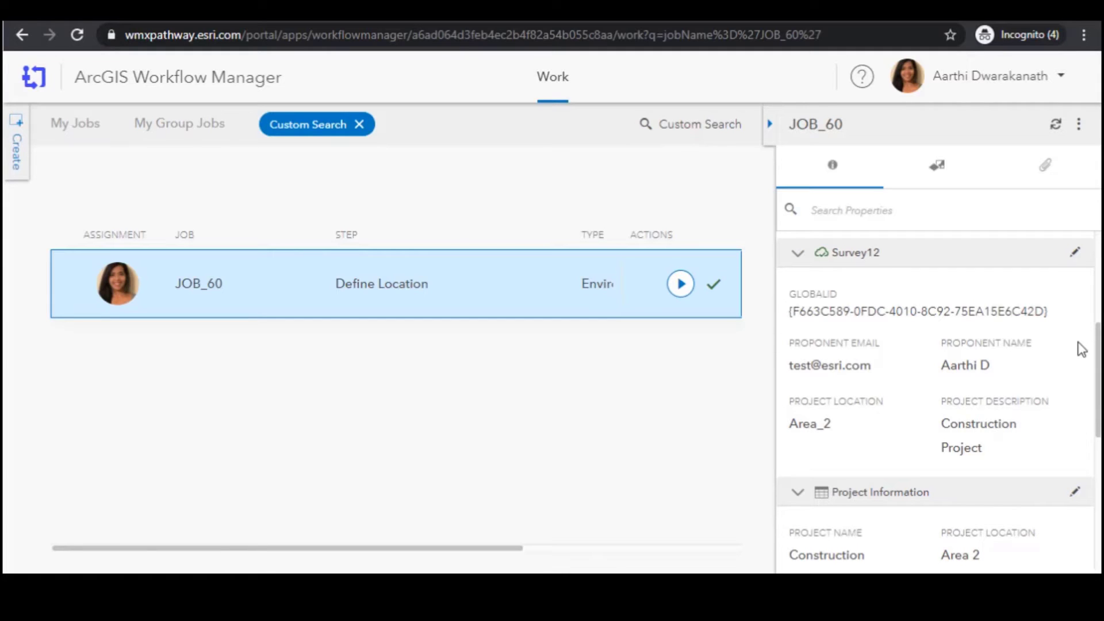
# Draw a three-corner polygon near Des Allemands as JOB_60's location and confirm it.
pyautogui.click(770, 125)
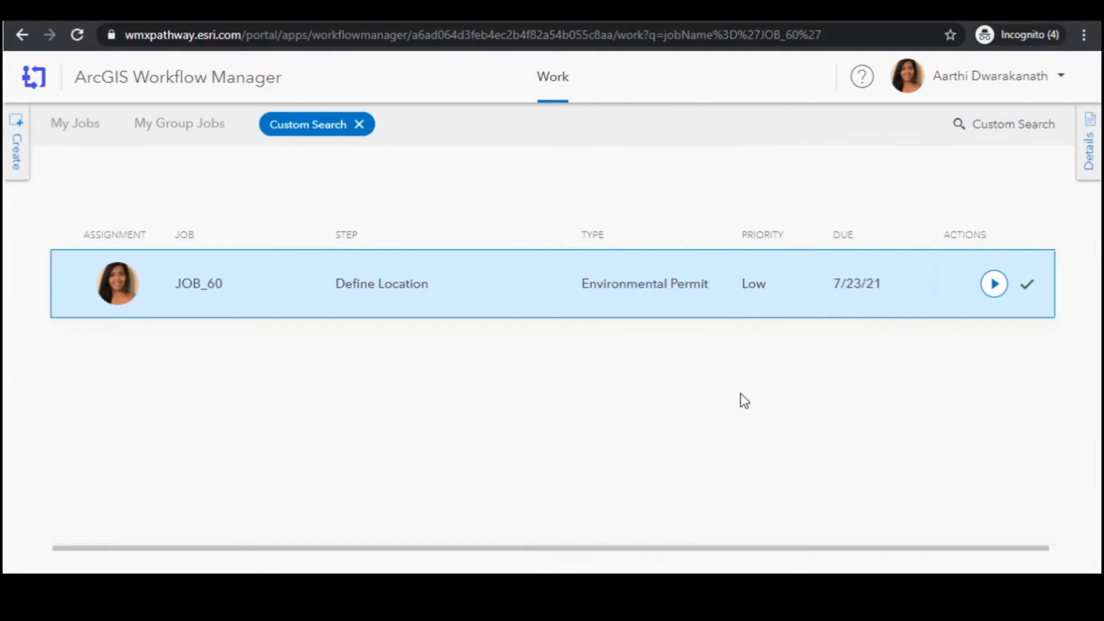
pyautogui.click(999, 286)
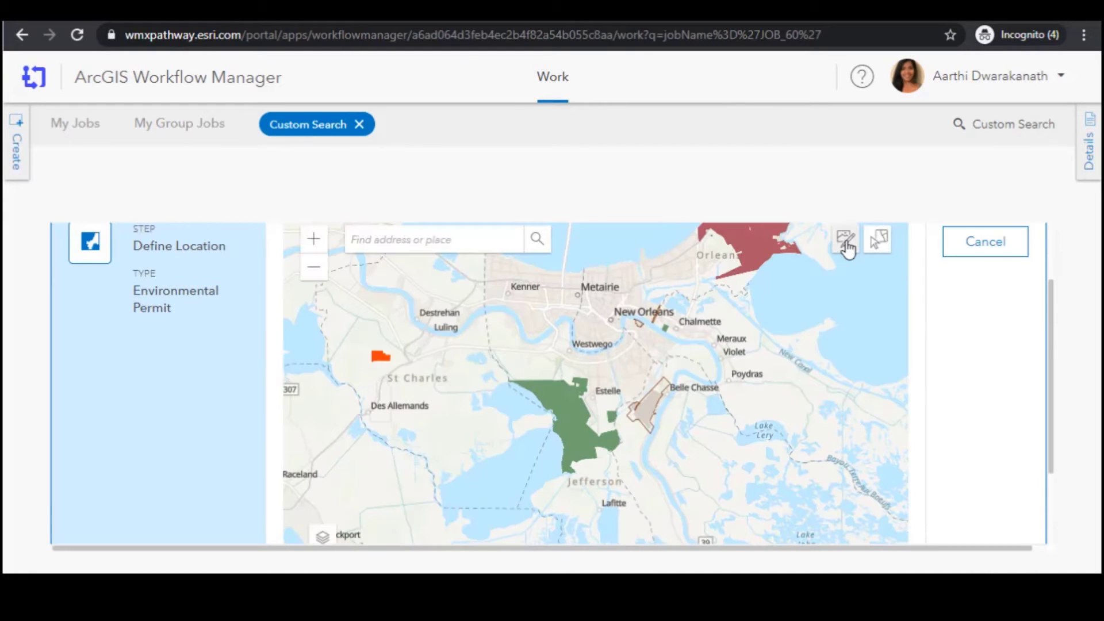
pyautogui.click(847, 240)
pyautogui.click(873, 315)
pyautogui.click(452, 417)
pyautogui.click(486, 419)
pyautogui.click(470, 444)
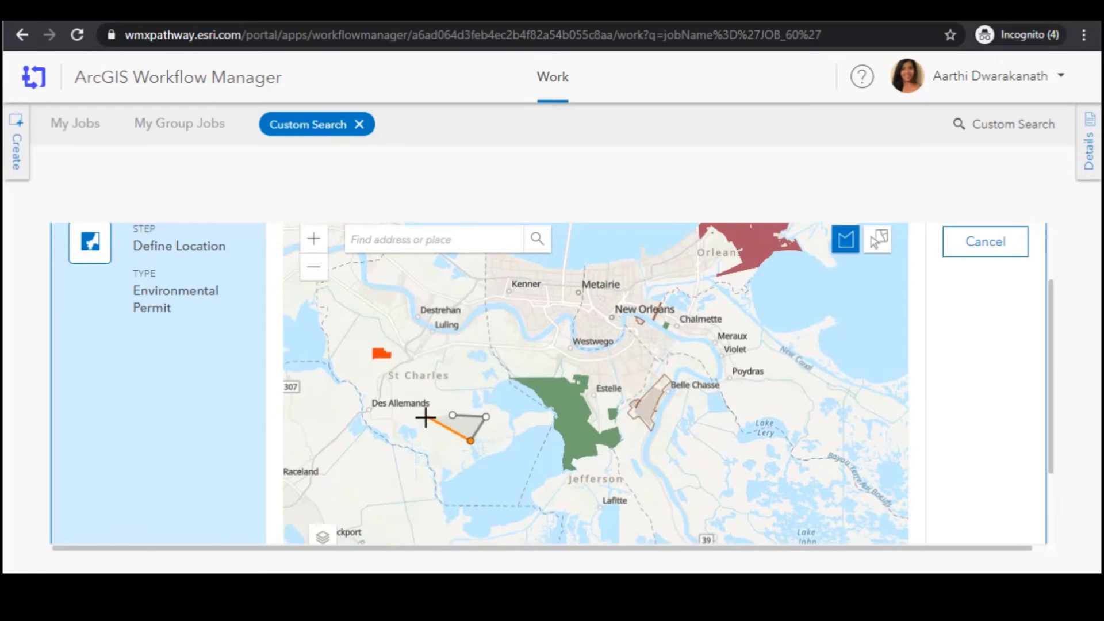
pyautogui.click(452, 417)
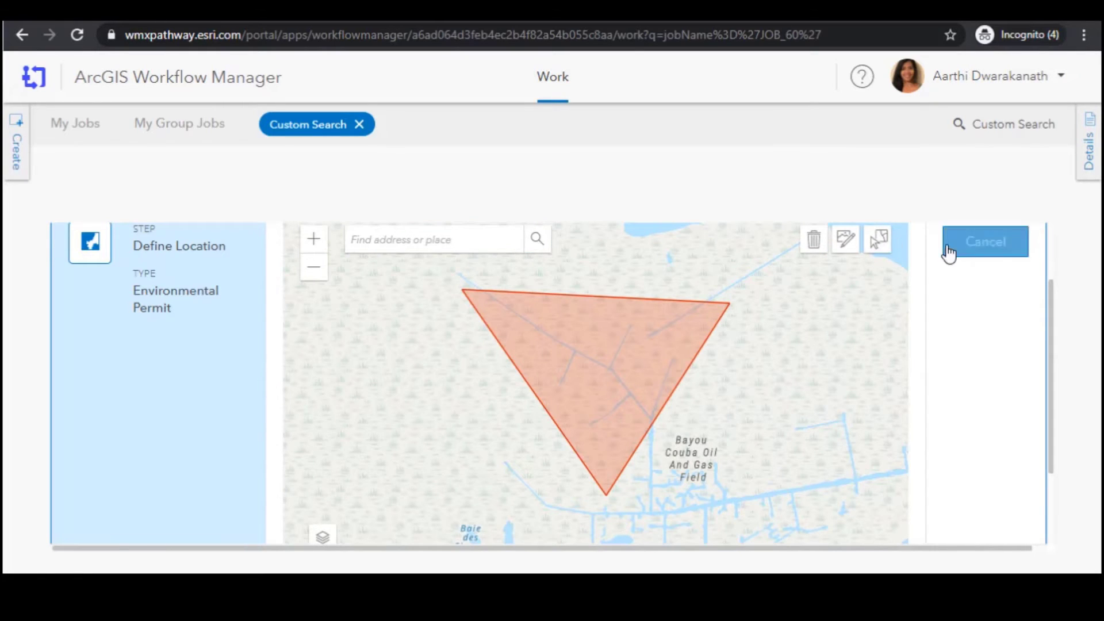
pyautogui.scroll(1, 966, 270)
pyautogui.click(976, 284)
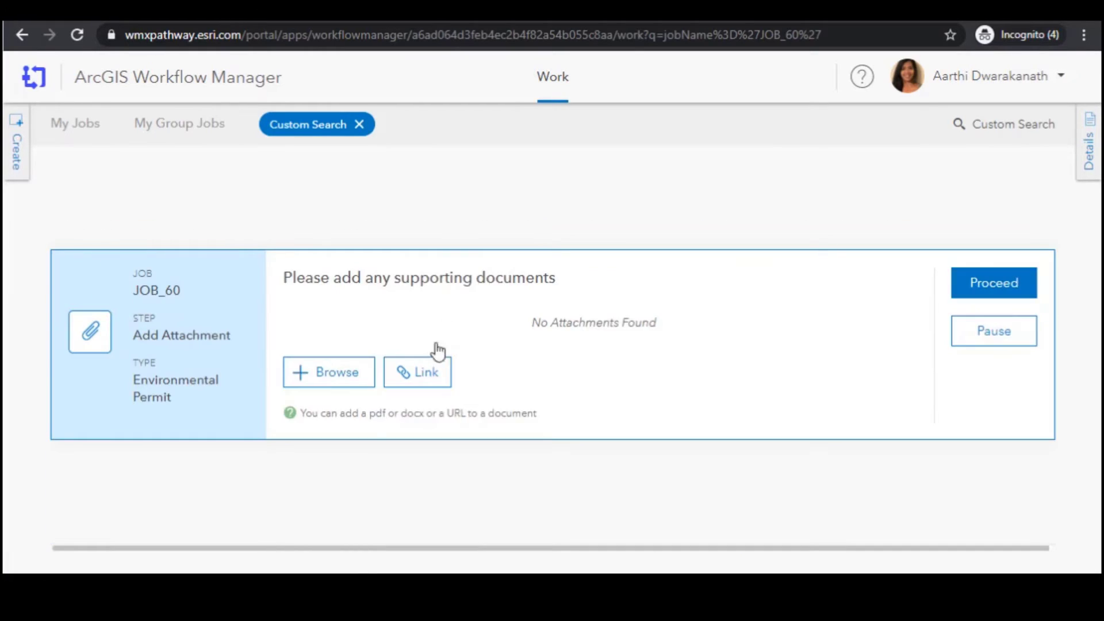
# Attach the Rough Draft file to JOB_60 and complete the attachment step.
pyautogui.click(427, 384)
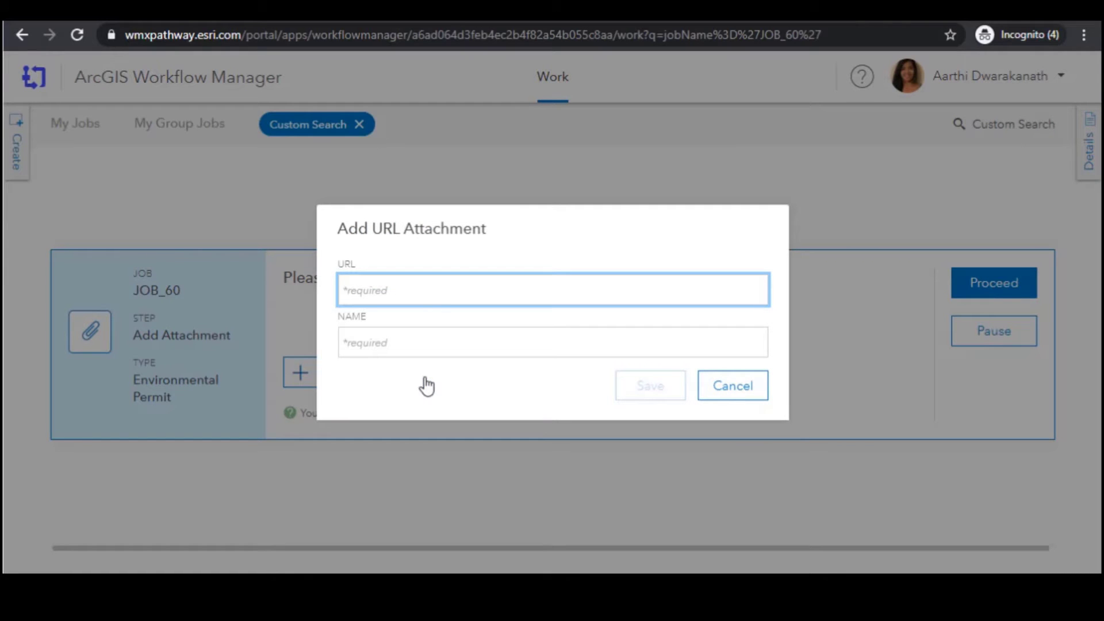
pyautogui.click(734, 385)
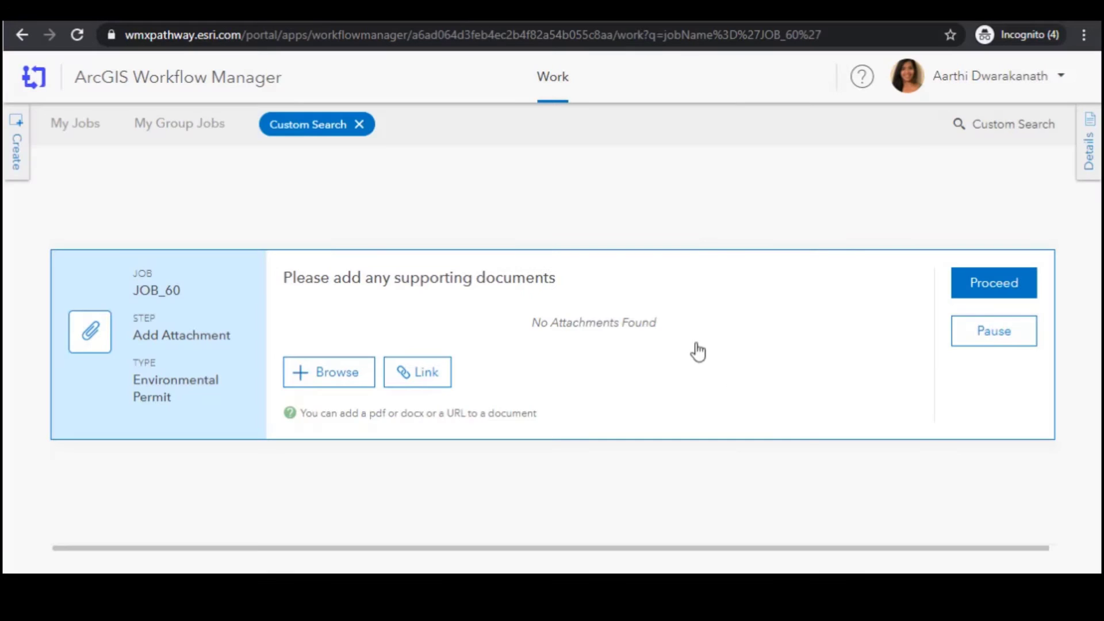
pyautogui.click(328, 374)
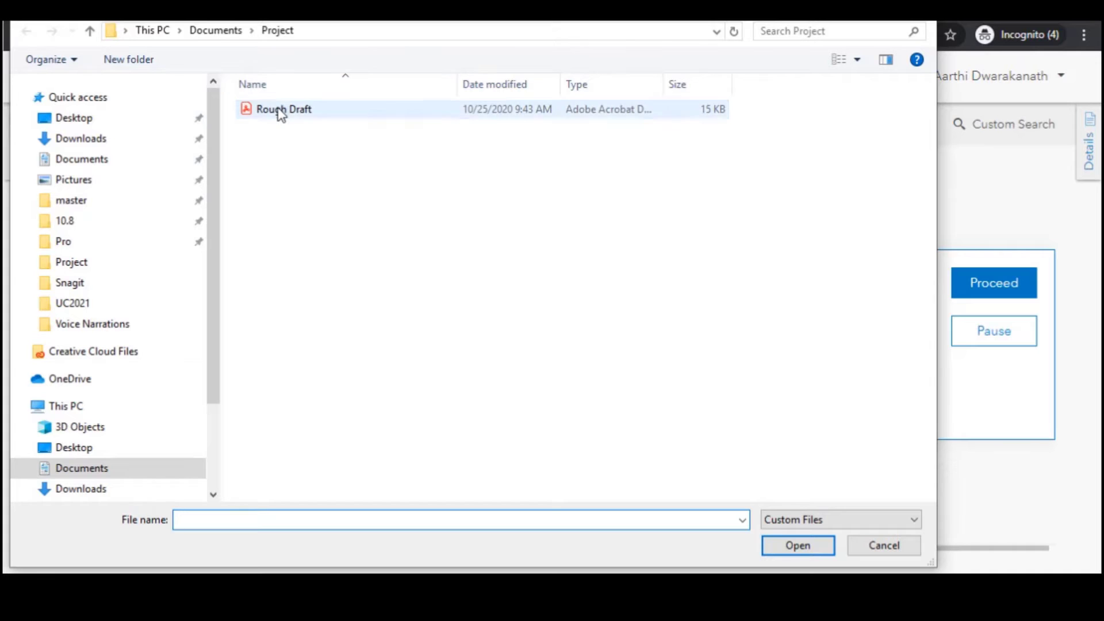
pyautogui.click(278, 113)
pyautogui.click(814, 544)
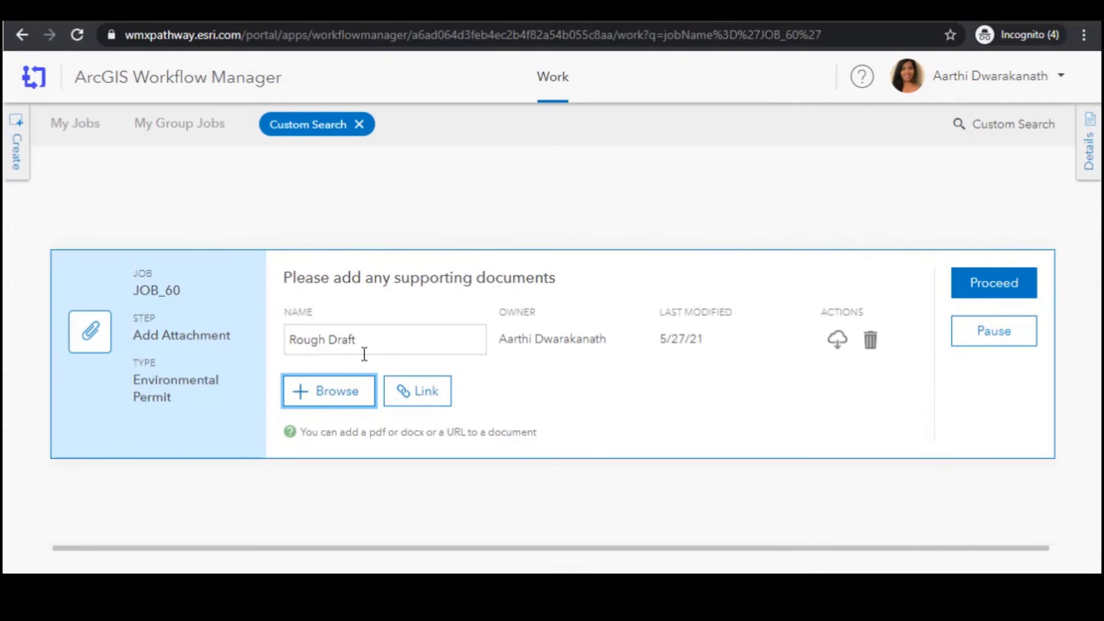
pyautogui.click(1006, 284)
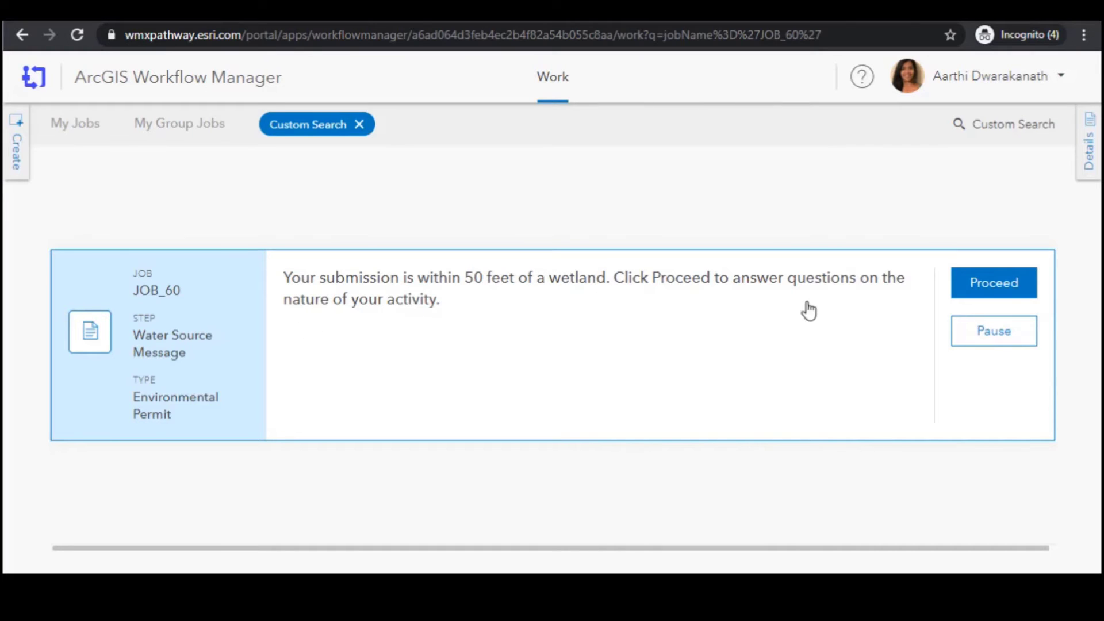
# Answer No to Cutting, Filling and Excavation, then confirm submitting JOB_60 for review.
pyautogui.click(991, 290)
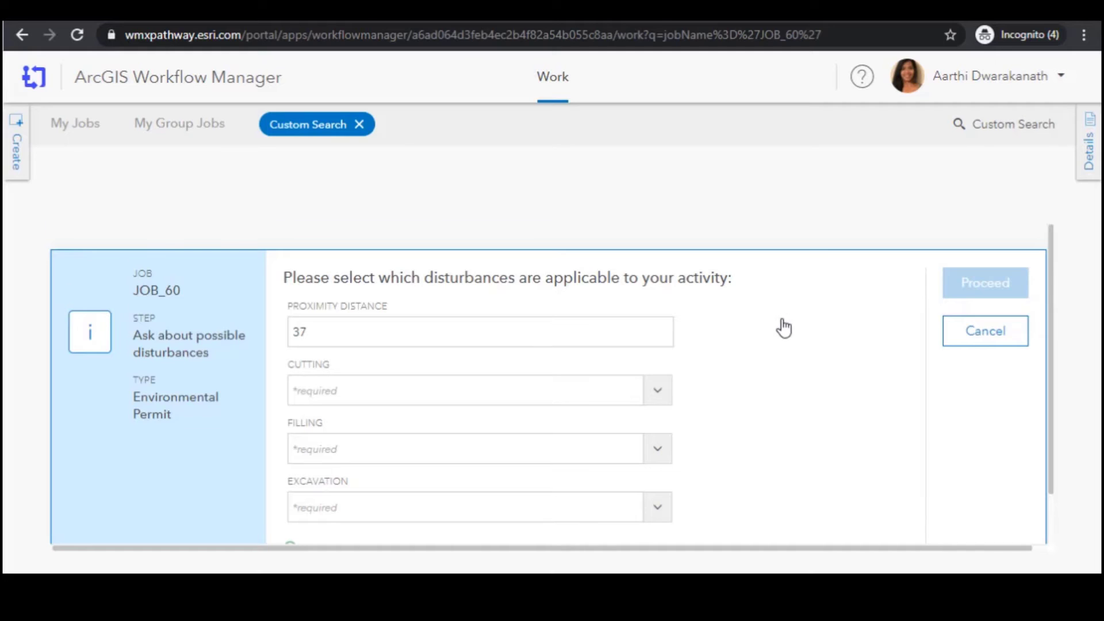
pyautogui.scroll(-1, 780, 322)
pyautogui.click(657, 336)
pyautogui.click(340, 402)
pyautogui.click(656, 394)
pyautogui.click(421, 460)
pyautogui.click(658, 437)
pyautogui.click(339, 517)
pyautogui.scroll(1, 967, 299)
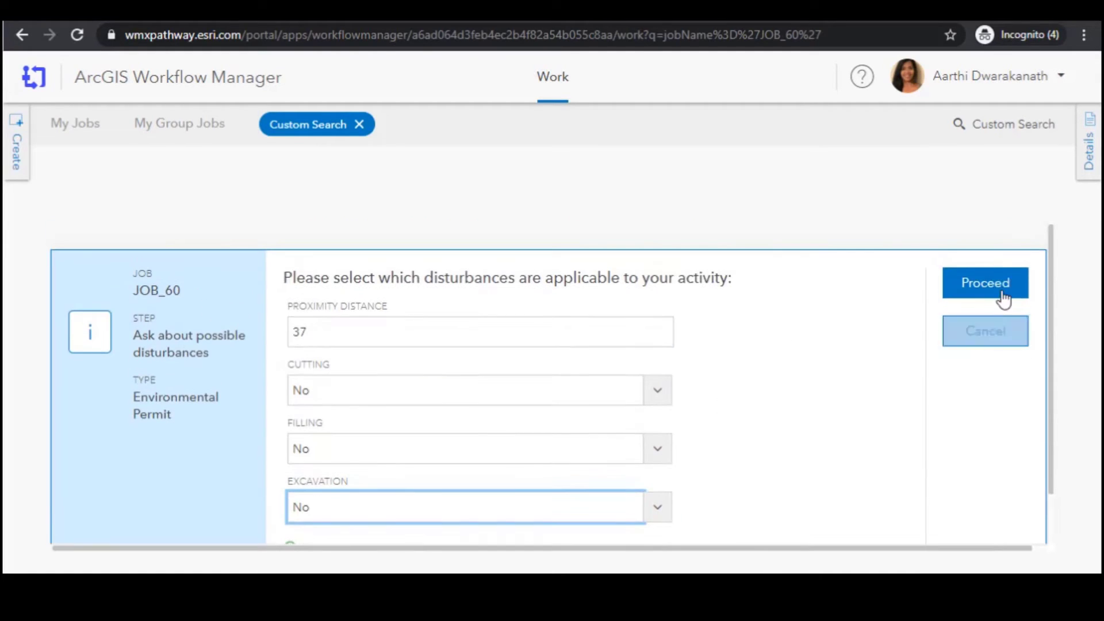
pyautogui.click(985, 282)
pyautogui.click(997, 288)
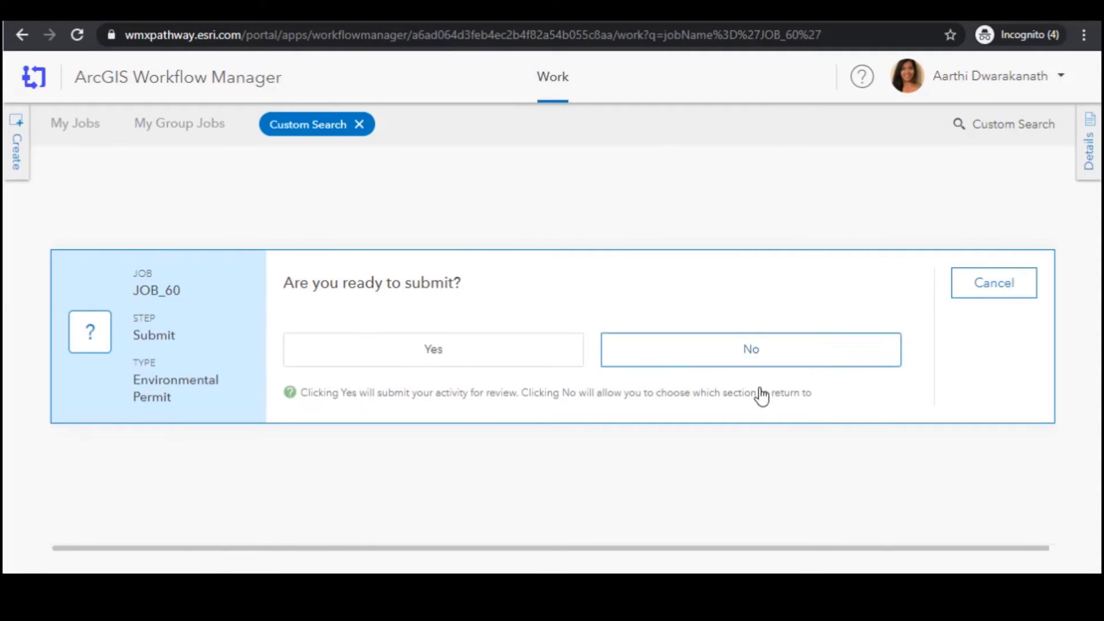
pyautogui.click(447, 362)
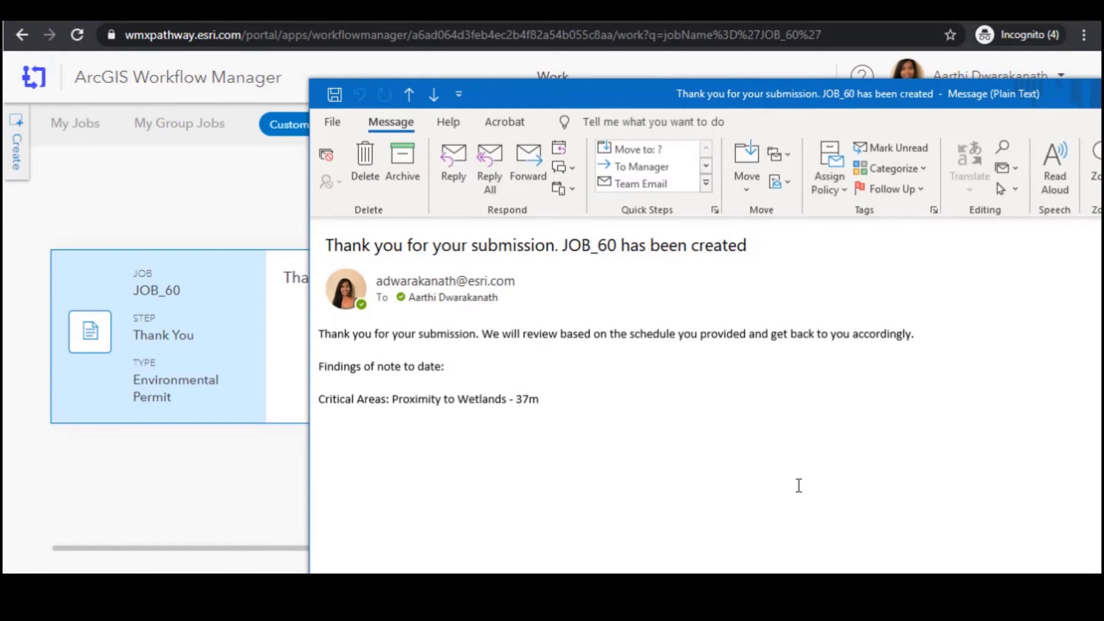
# Highlight the 'Proximity to Wetlands - 37m' finding and the job-created subject text.
pyautogui.click(314, 394)
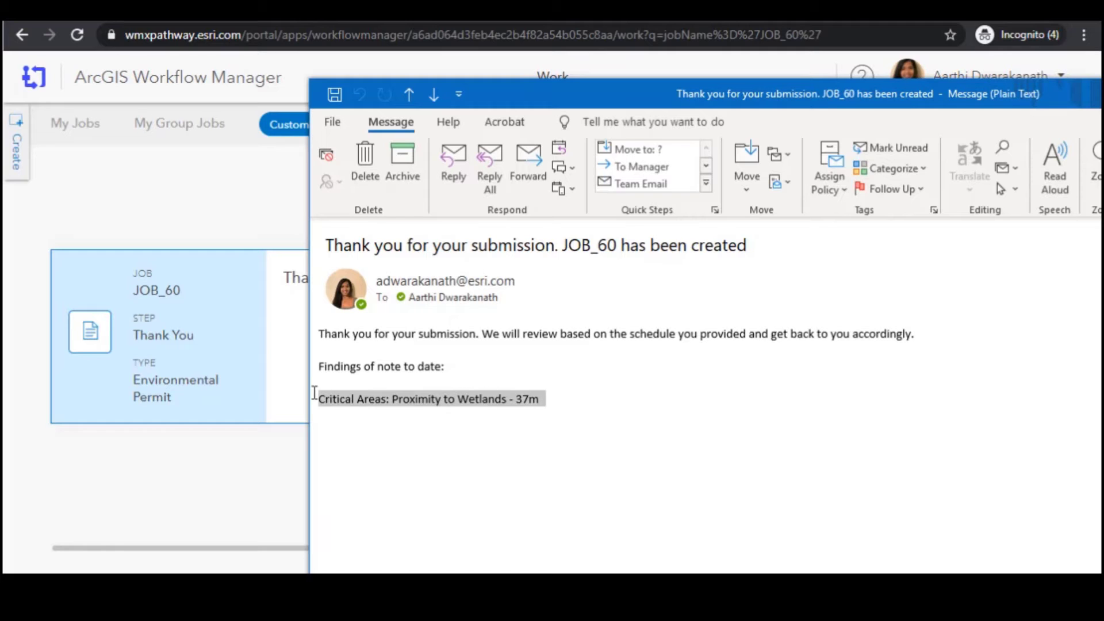
pyautogui.moveTo(749, 247); pyautogui.dragTo(551, 249)
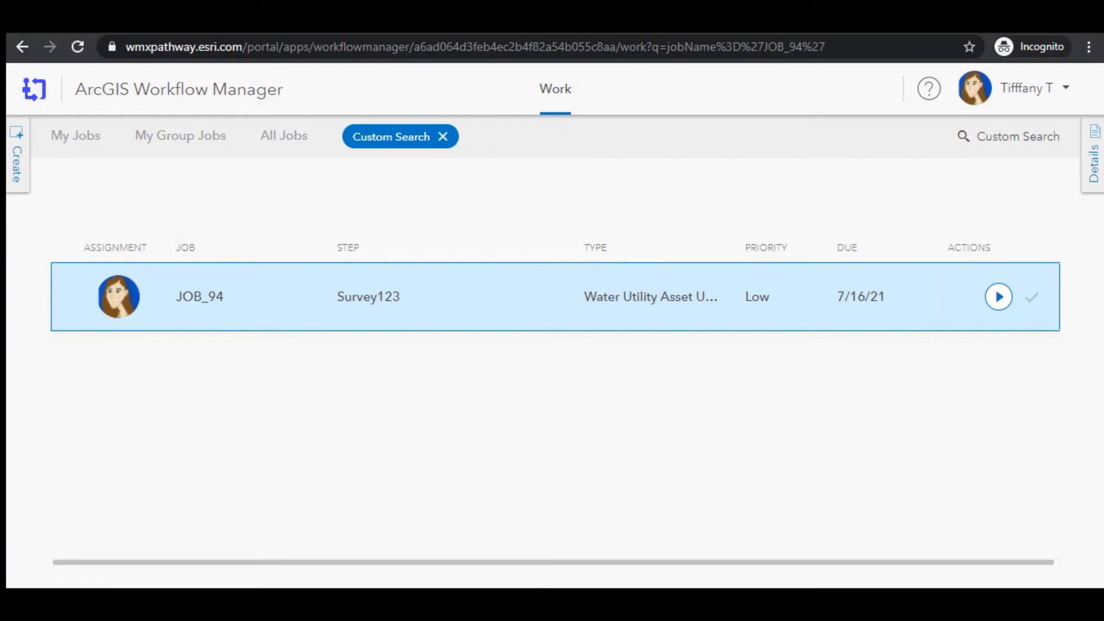
# Review JOB_94's Survey123 form and advance the job past that step.
pyautogui.click(995, 309)
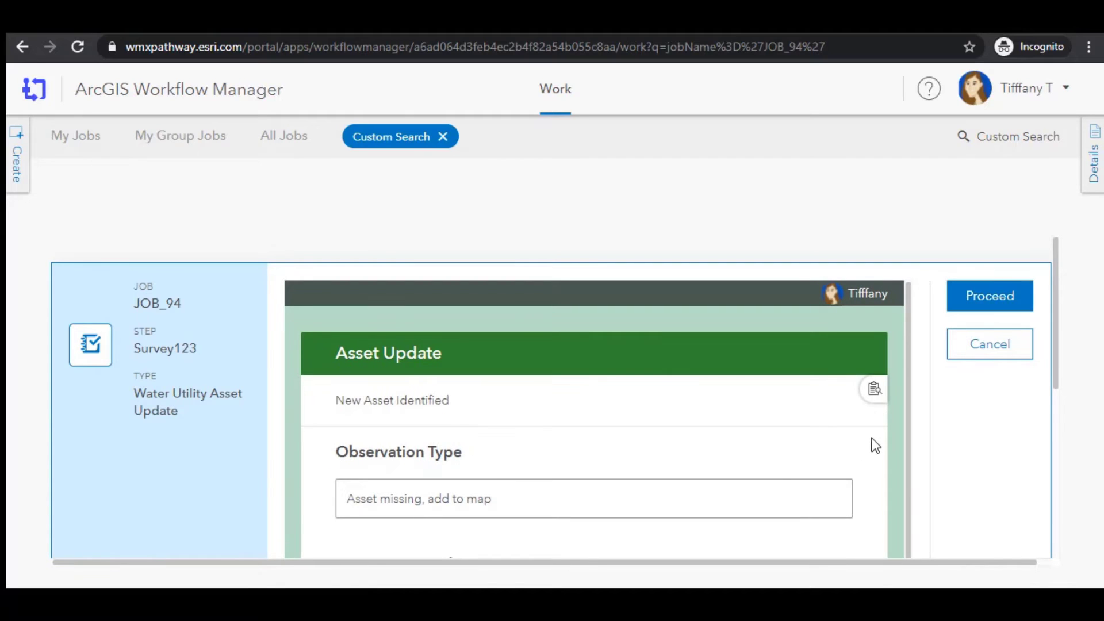
pyautogui.scroll(-2, 875, 443)
pyautogui.scroll(-5, 875, 446)
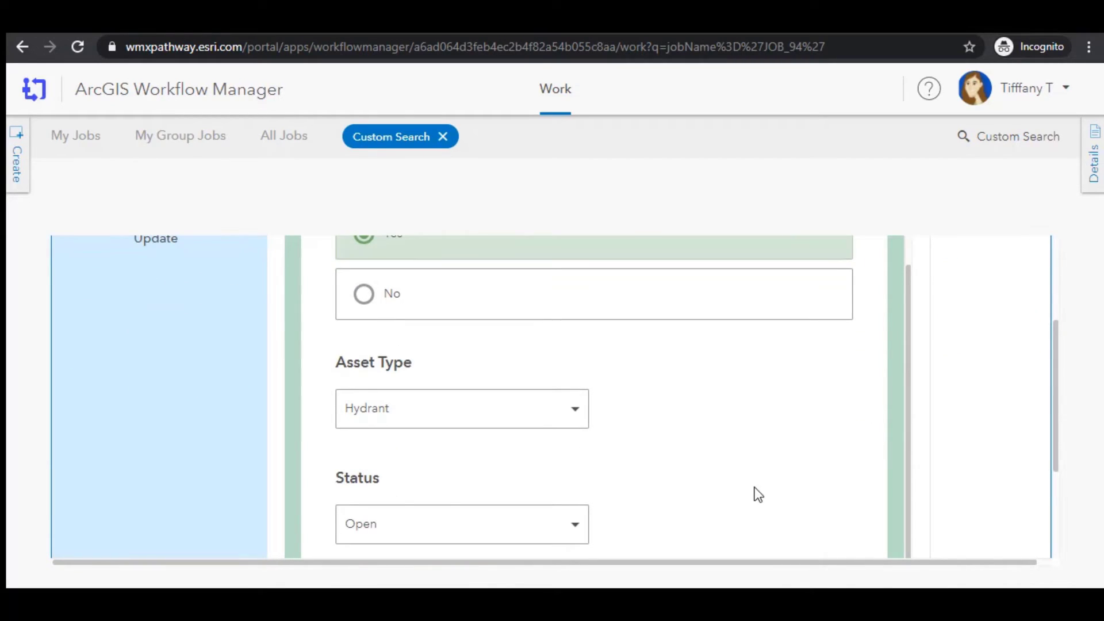
pyautogui.scroll(4, 754, 496)
pyautogui.scroll(2, 1011, 428)
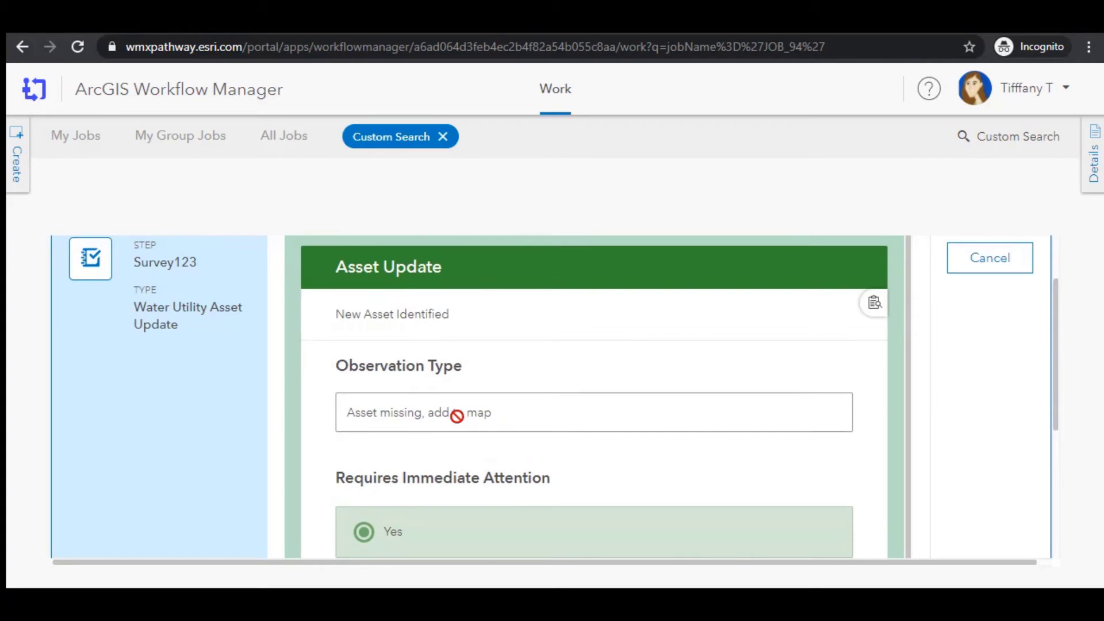
pyautogui.scroll(2, 989, 390)
pyautogui.click(990, 296)
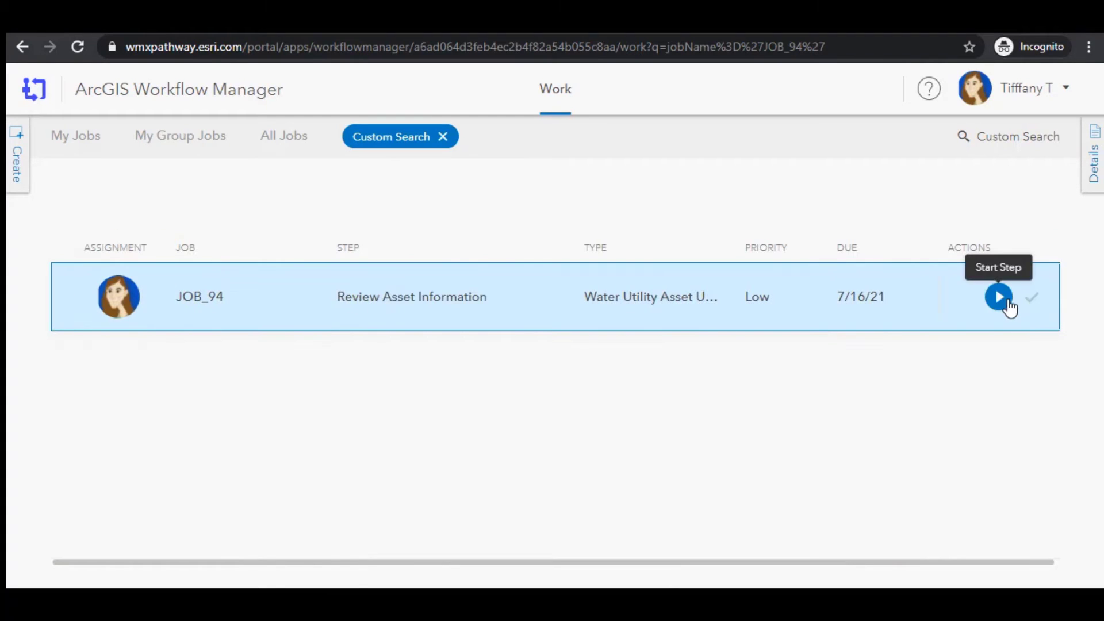
# Begin Review Asset Information and enter reviewer comment 'Fire Hydrant Installed'.
pyautogui.click(1004, 304)
pyautogui.click(361, 408)
pyautogui.write('Fire Hy')
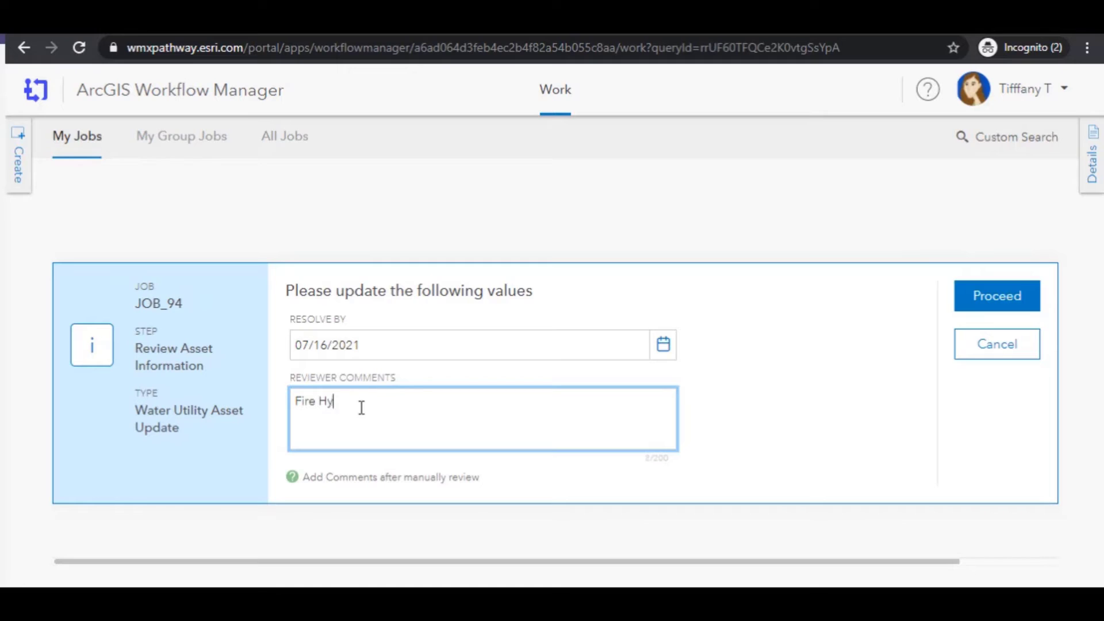
pyautogui.write('drant Installed')
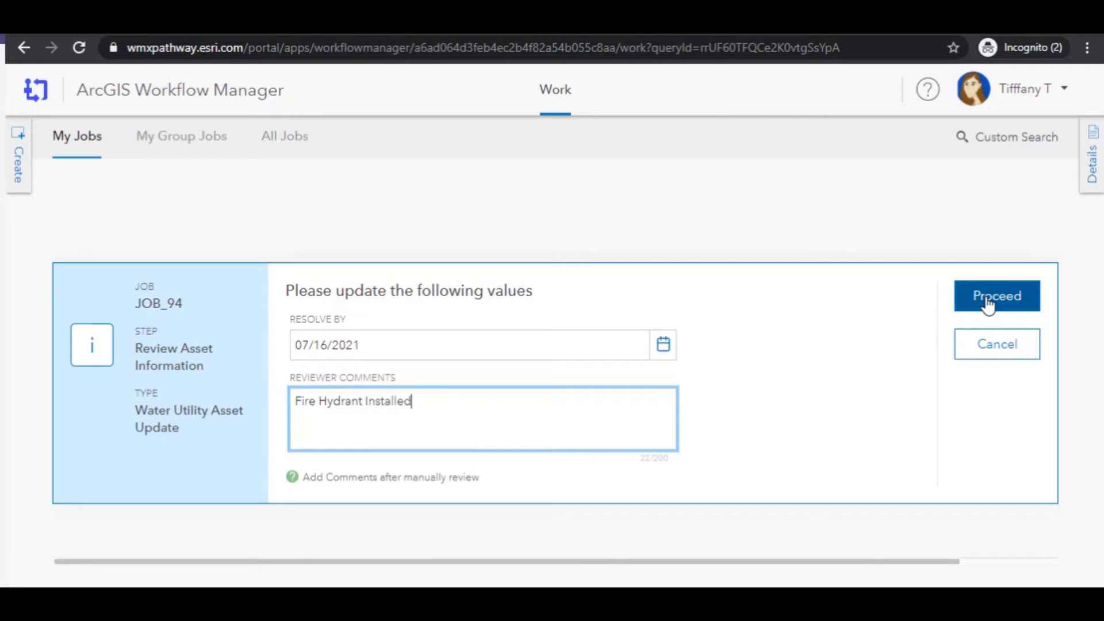
# Submit the reviewer comments, show the Workflow pane in Pro, and open JOB_94's edit map.
pyautogui.click(984, 296)
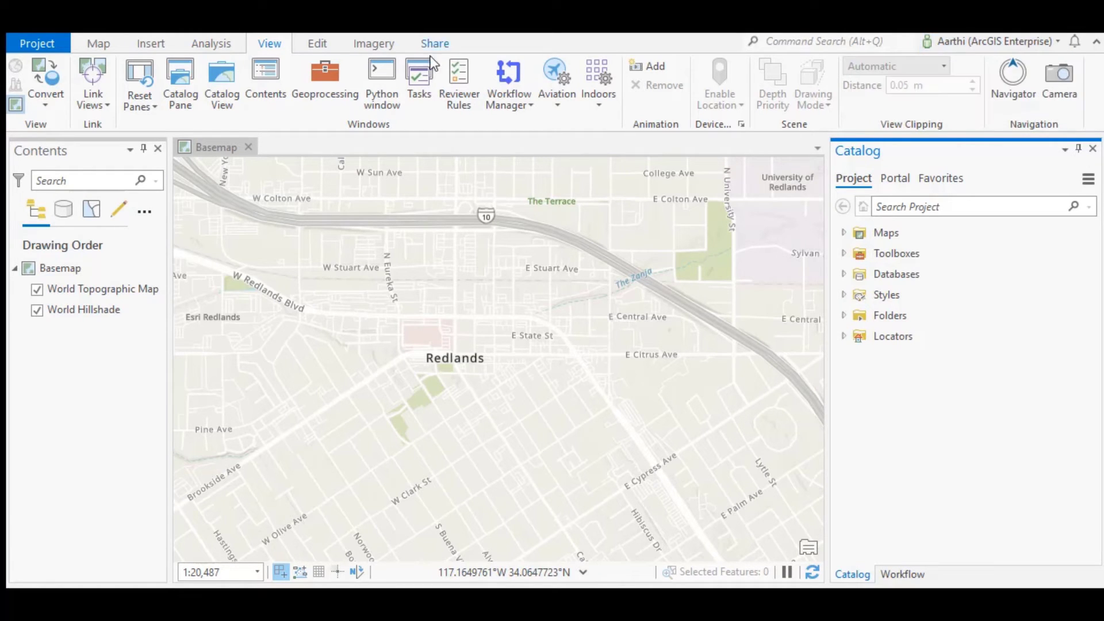
pyautogui.click(510, 105)
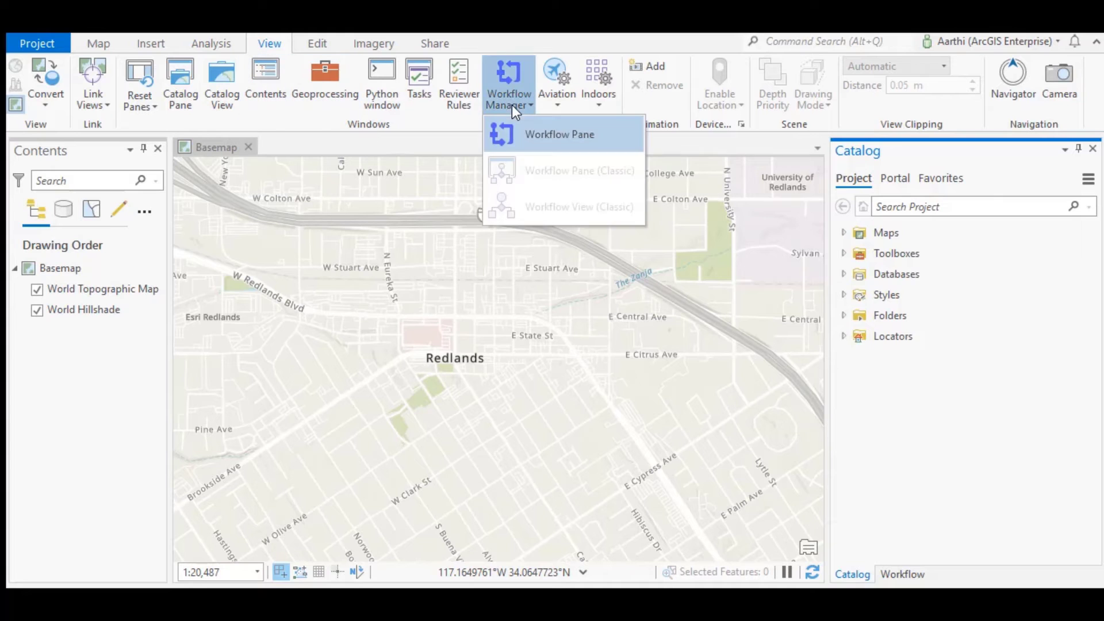
pyautogui.click(529, 139)
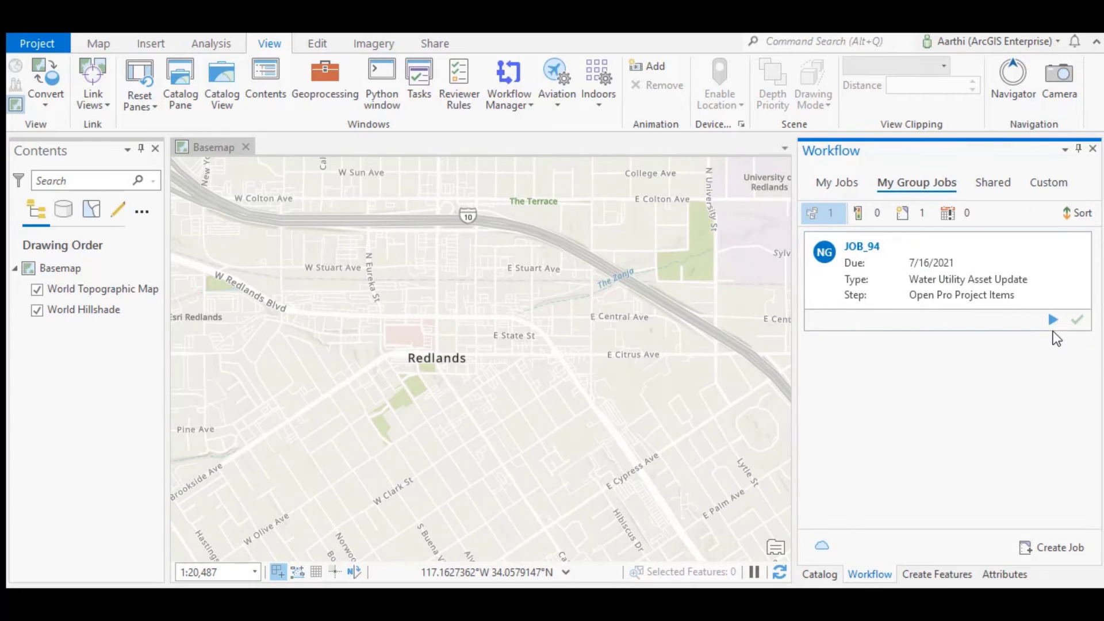
pyautogui.click(1052, 319)
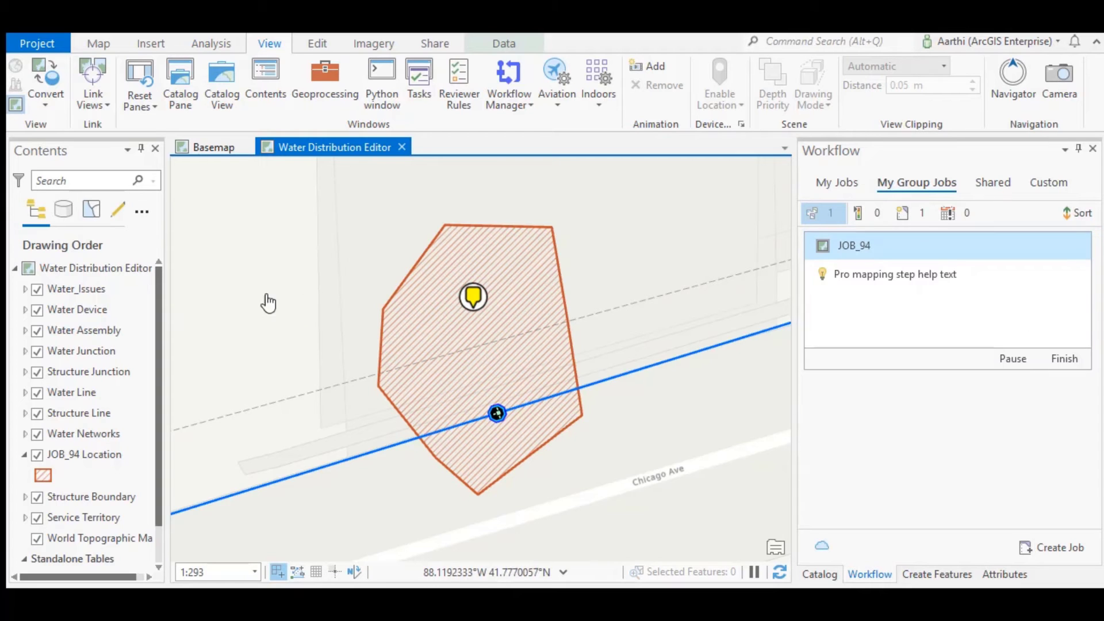
pyautogui.click(63, 210)
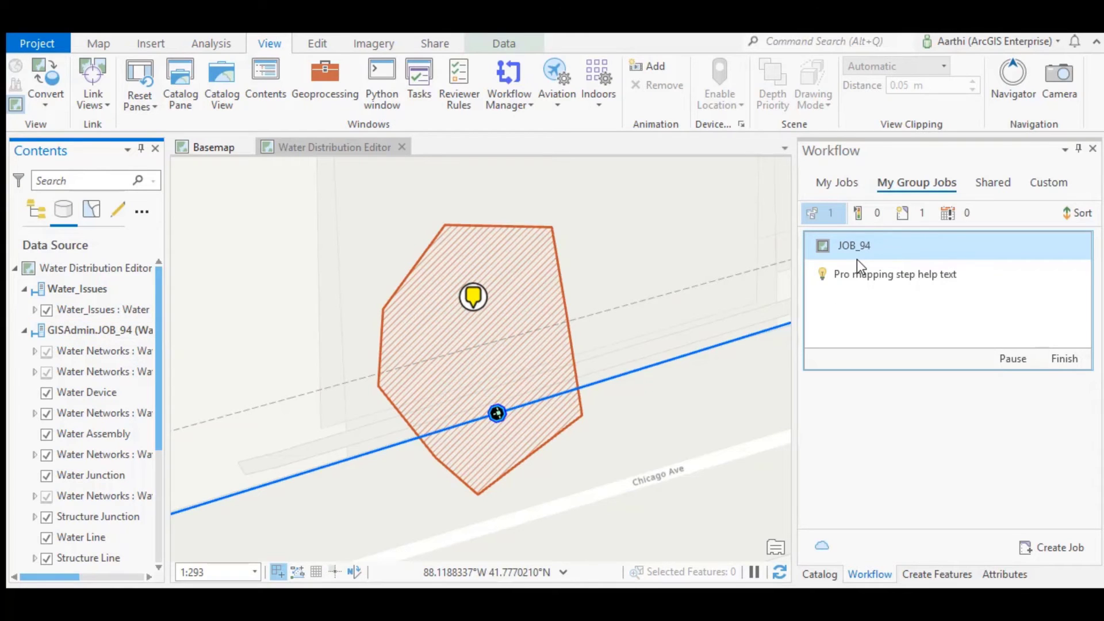
# Add a Fire Hydrant with Service and Valve from the water main and check its attributes.
pyautogui.click(937, 574)
pyautogui.click(918, 237)
pyautogui.click(497, 412)
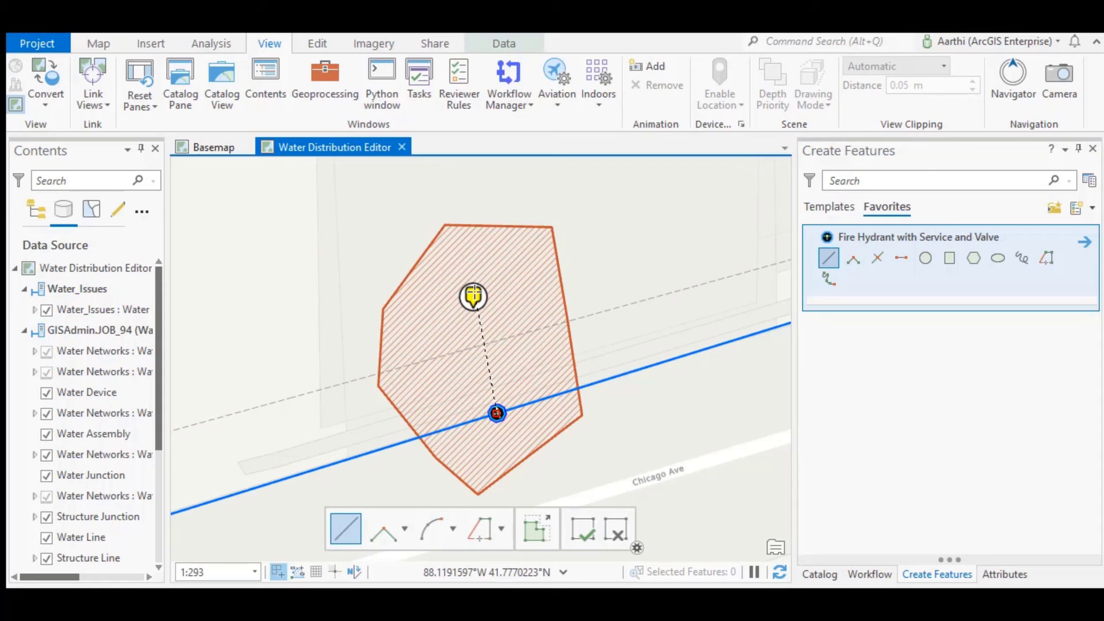
pyautogui.doubleClick(473, 296)
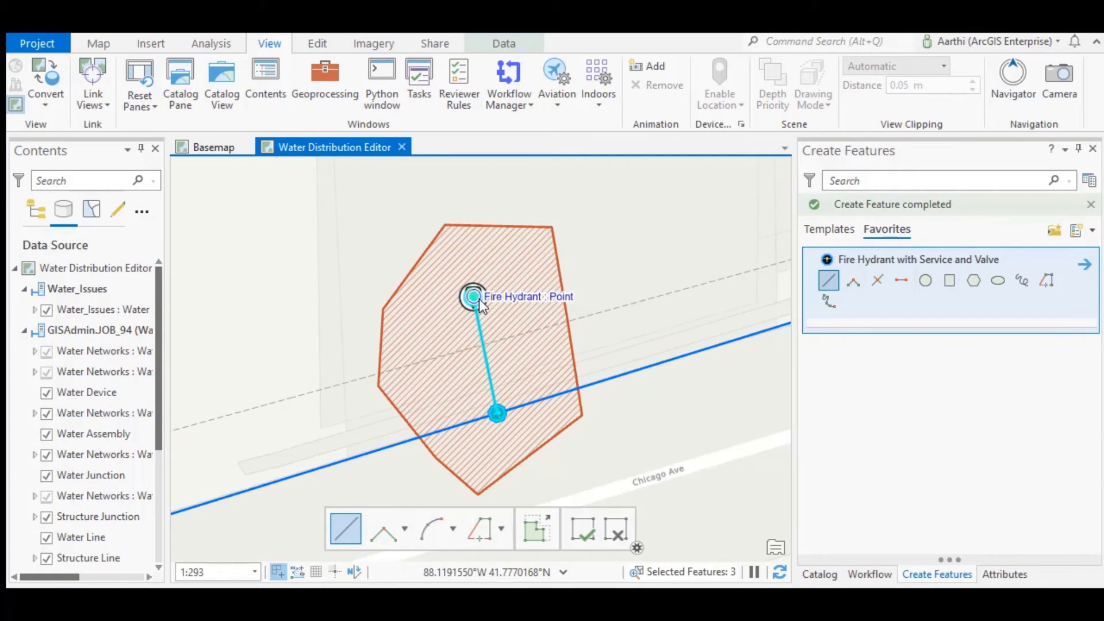
pyautogui.click(1016, 572)
pyautogui.scroll(-5, 1020, 511)
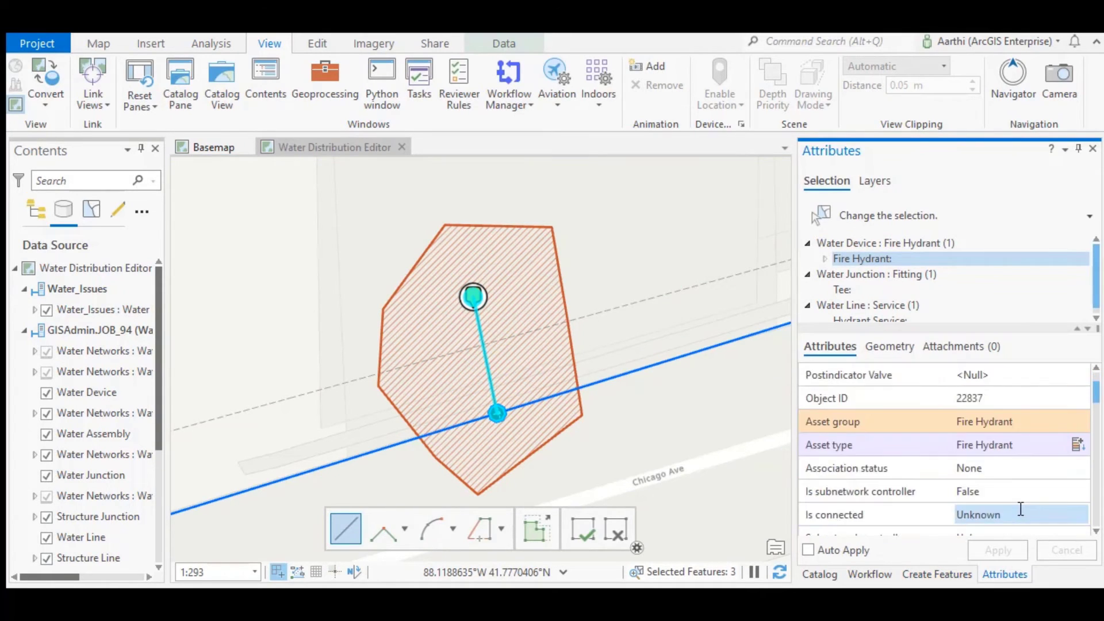
pyautogui.click(1021, 509)
# Finish JOB_94's editing step, saving the hydrant edits.
pyautogui.click(868, 574)
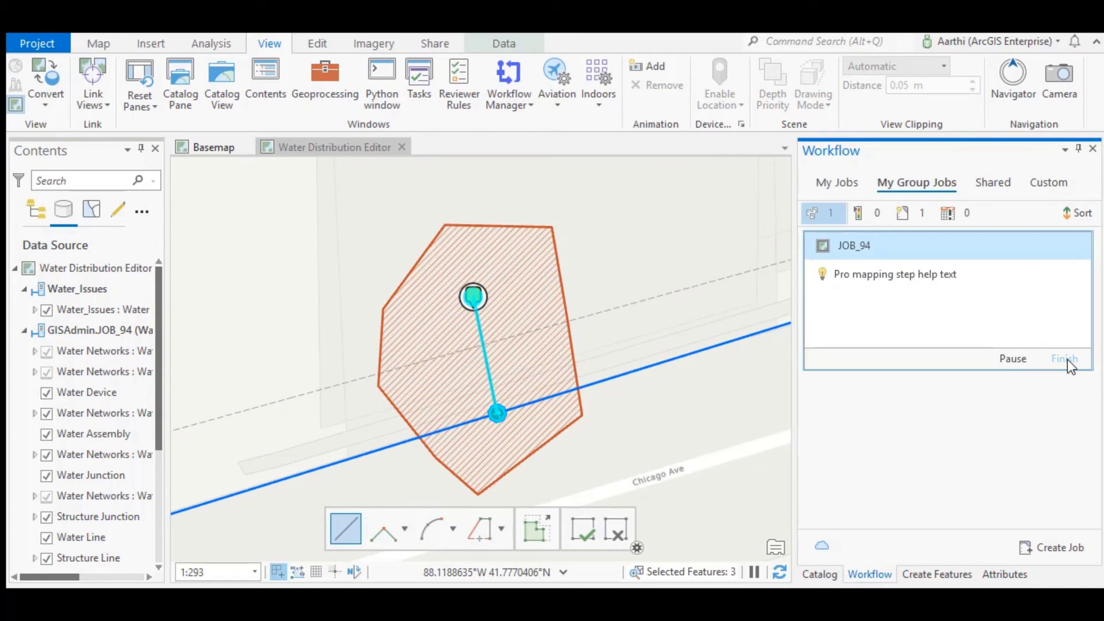
pyautogui.click(1065, 358)
pyautogui.click(558, 338)
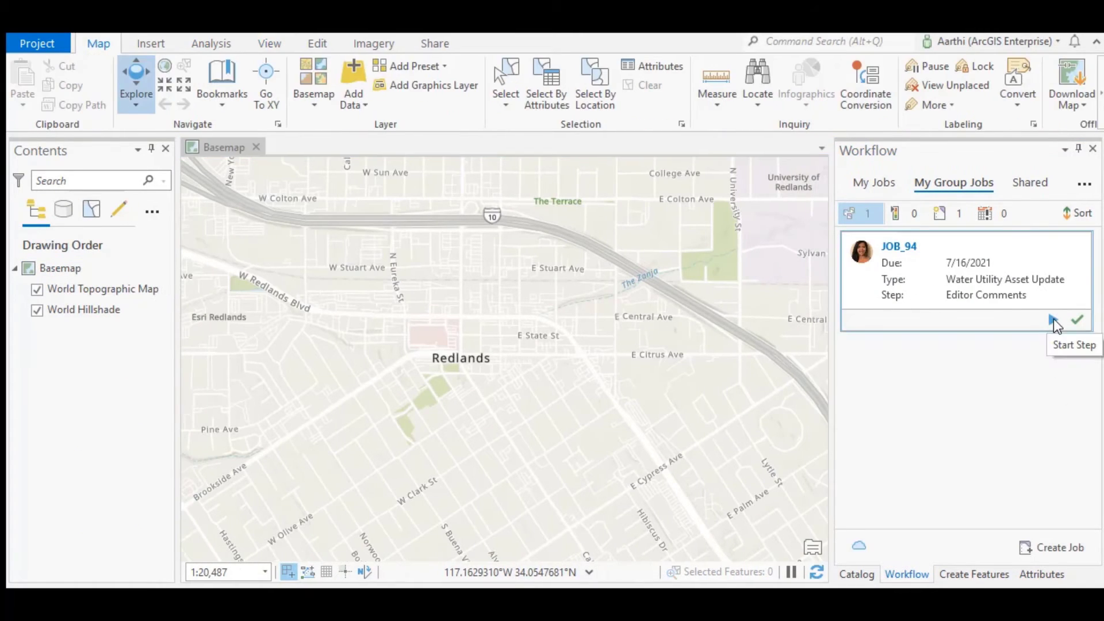
# Add submitter comment 'new hydrant has been added' to JOB_94 and send it to QA/QC.
pyautogui.click(1053, 320)
pyautogui.click(1055, 322)
pyautogui.write('new hydrant has been added')
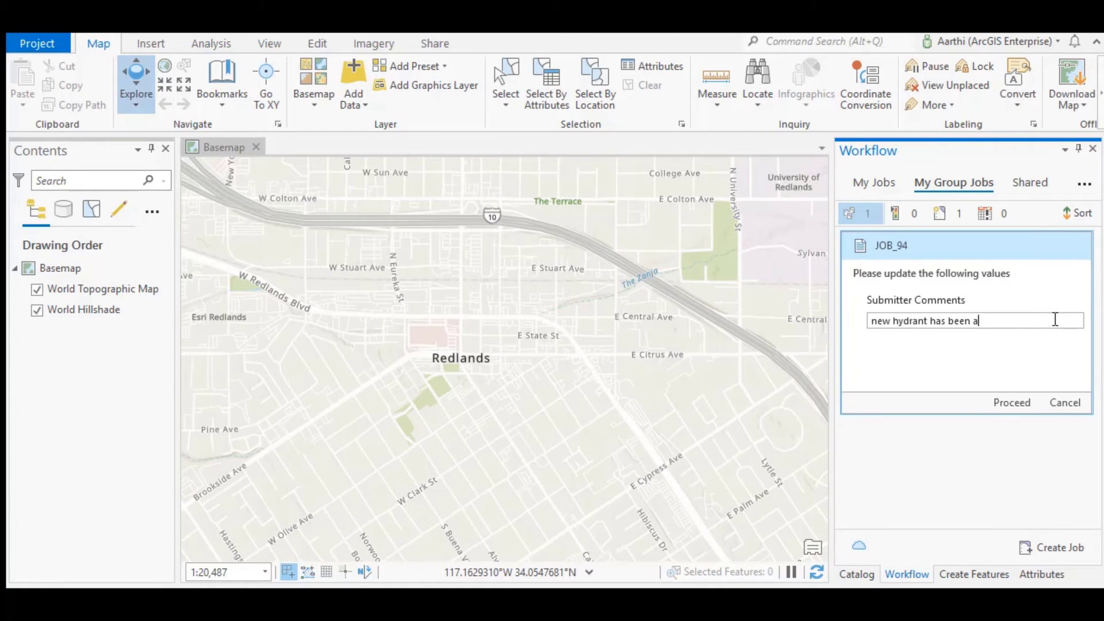
pyautogui.click(1002, 400)
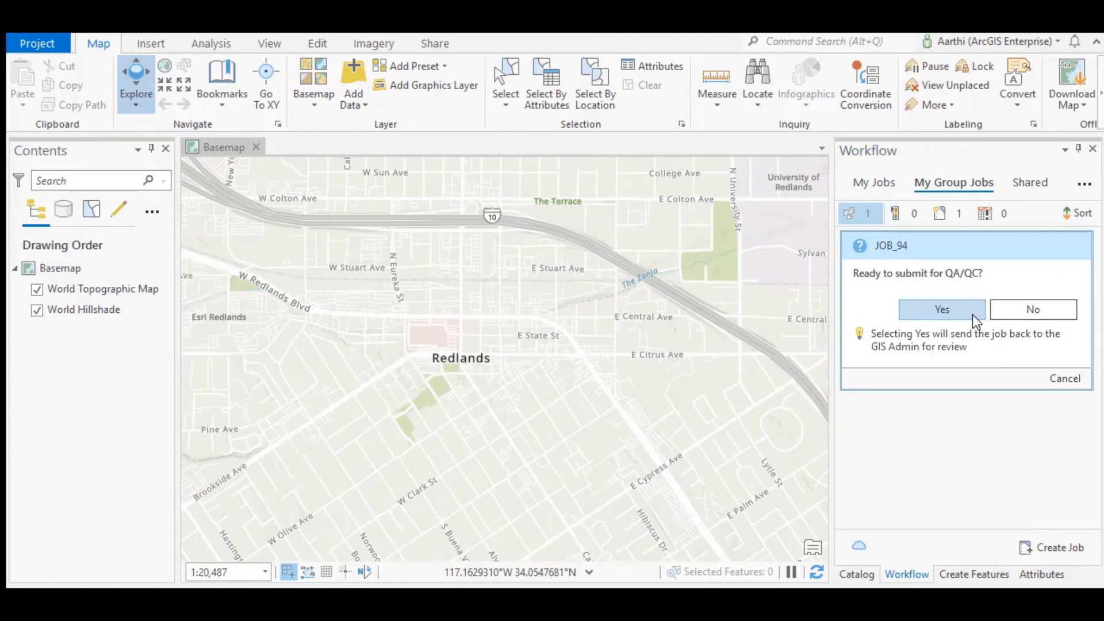
pyautogui.click(972, 315)
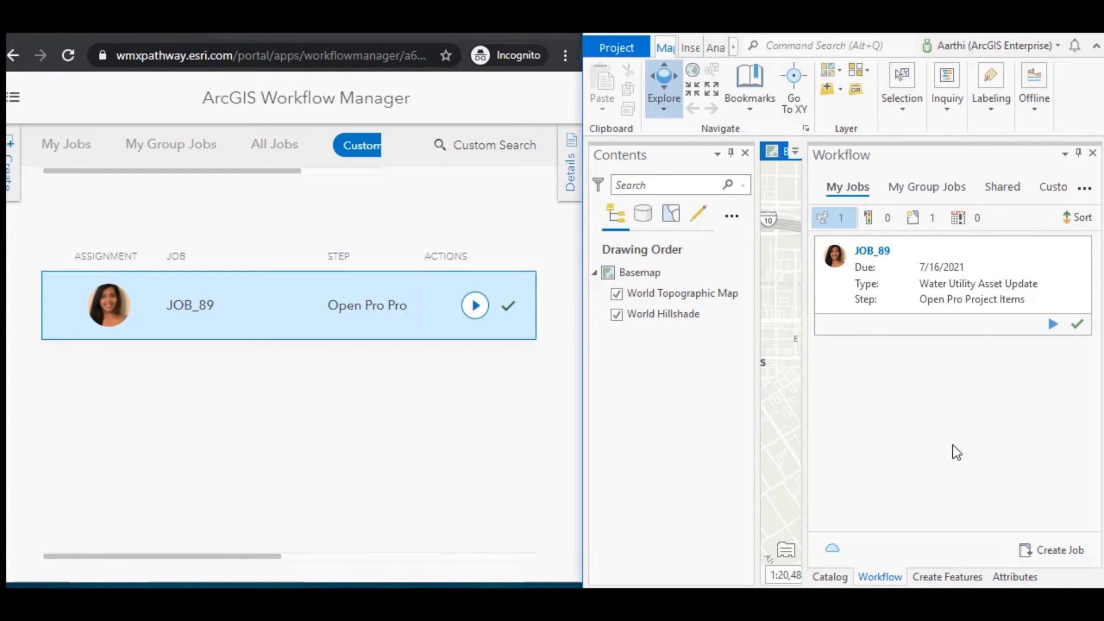
# Start JOB_89's Open Pro Project Items step.
pyautogui.click(1049, 325)
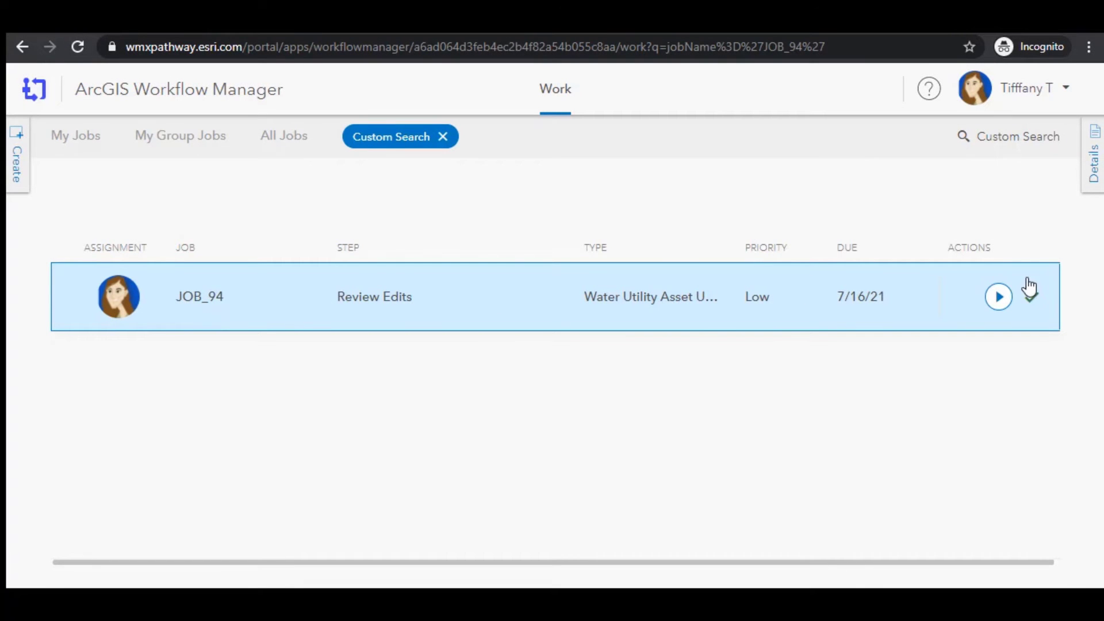
# Open JOB_94's Review Edits step and check the new hydrant's attributes, asset Fr-Hydrnt-1404.
pyautogui.click(1003, 305)
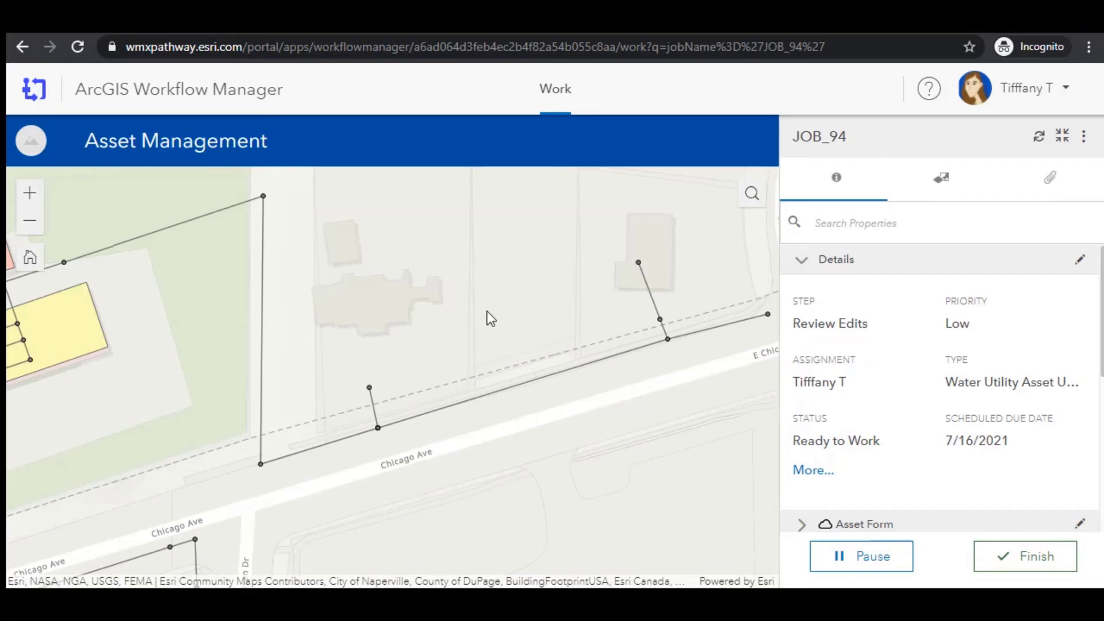
pyautogui.scroll(2, 405, 312)
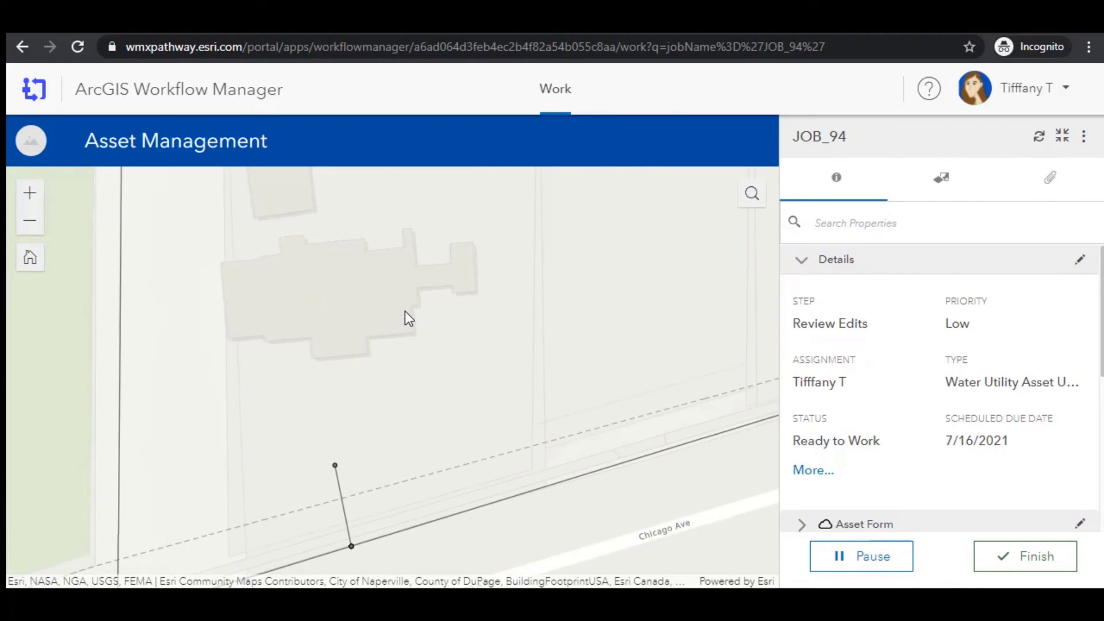
pyautogui.click(335, 466)
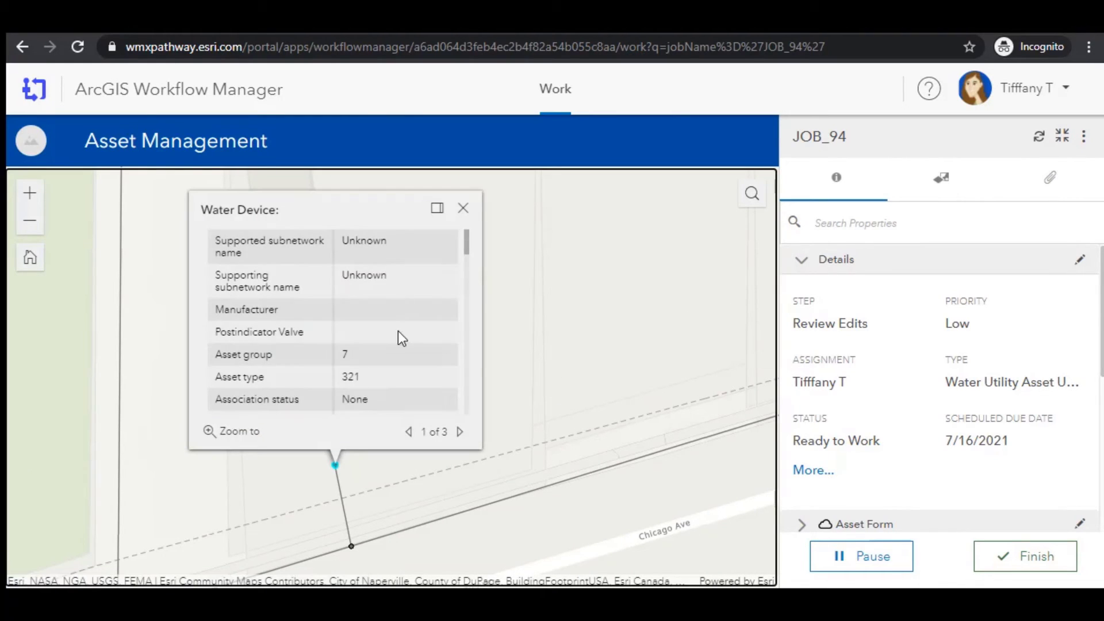
pyautogui.scroll(-3, 405, 299)
pyautogui.scroll(-10, 408, 291)
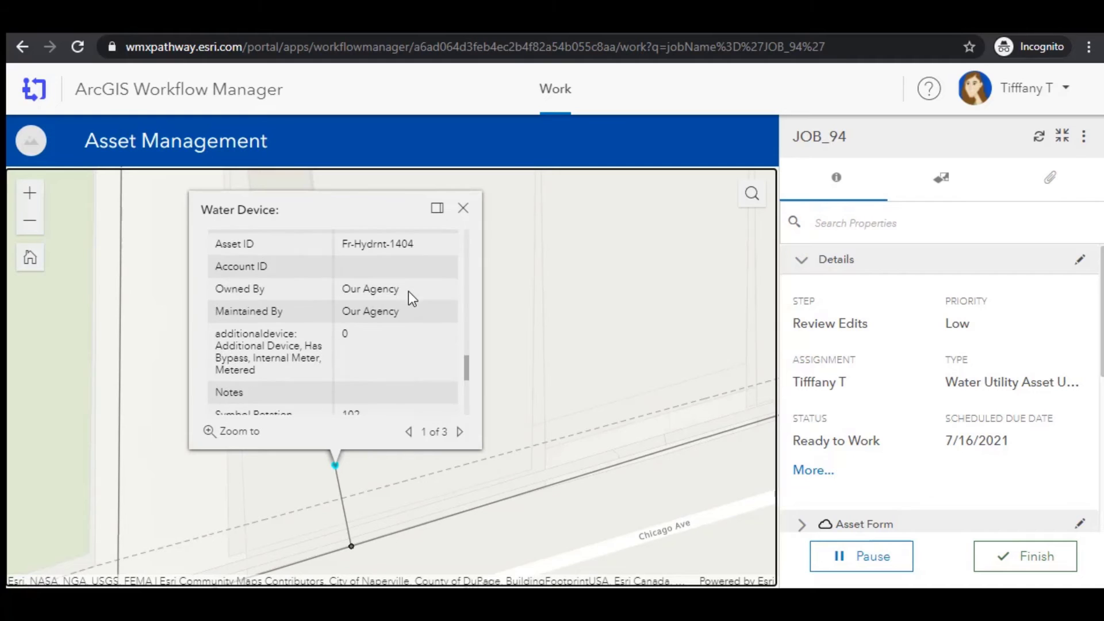
pyautogui.click(463, 208)
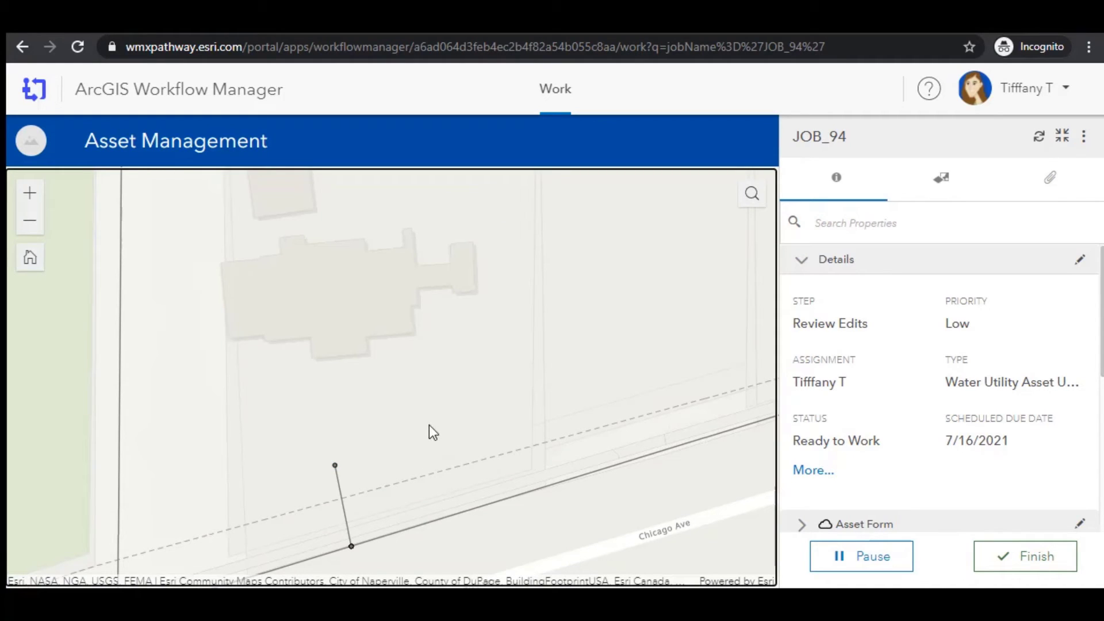
# Expand the Asset Form section of JOB_94's job details.
pyautogui.scroll(-3, 799, 361)
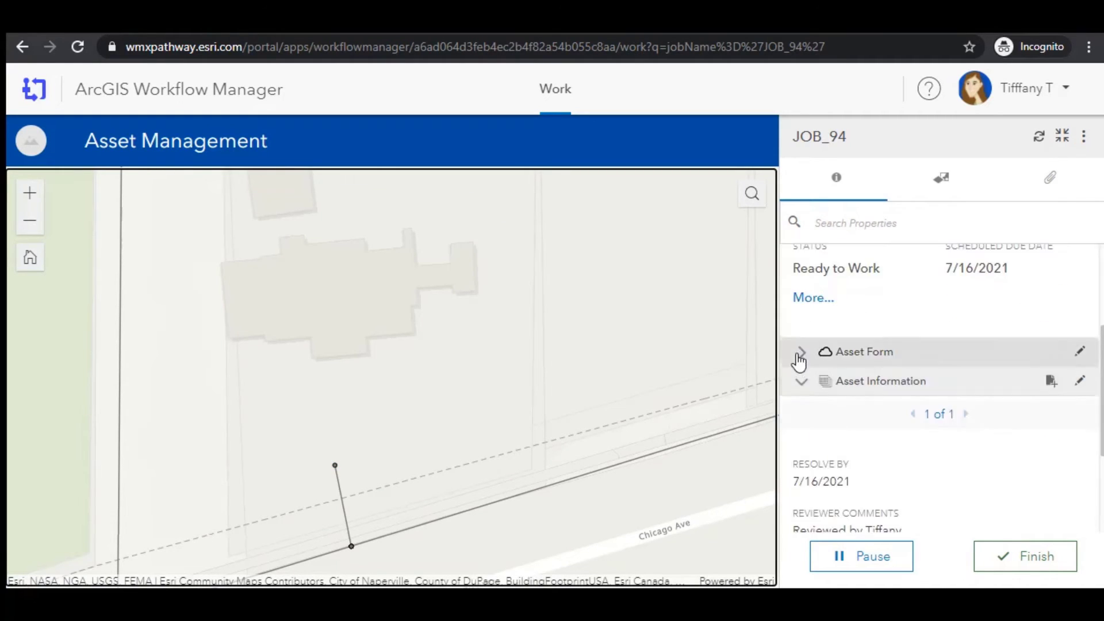
pyautogui.click(800, 354)
pyautogui.scroll(-2, 955, 455)
pyautogui.scroll(5, 976, 408)
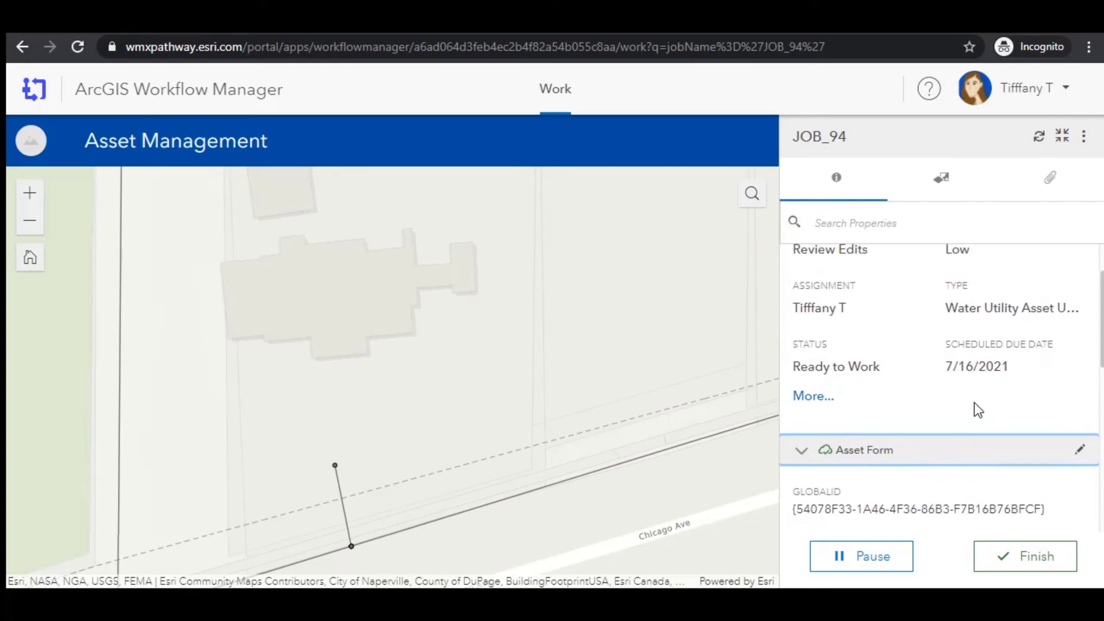
# Check JOB_94's Diagram & Map and its attachments, then collapse and restore the job panel.
pyautogui.click(935, 192)
pyautogui.click(1050, 187)
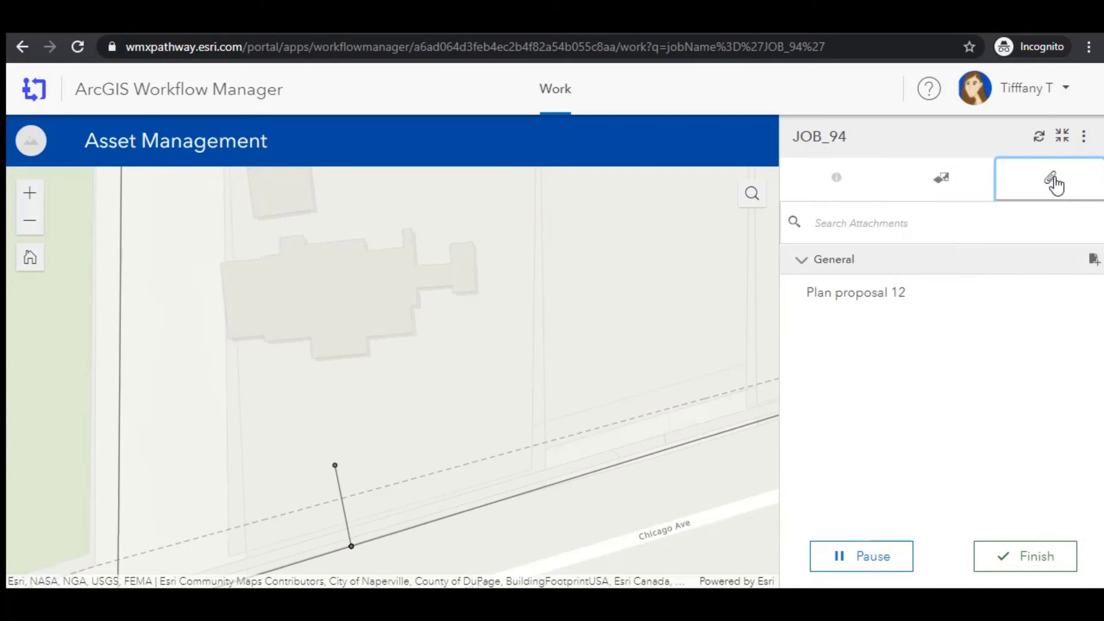
pyautogui.click(1063, 136)
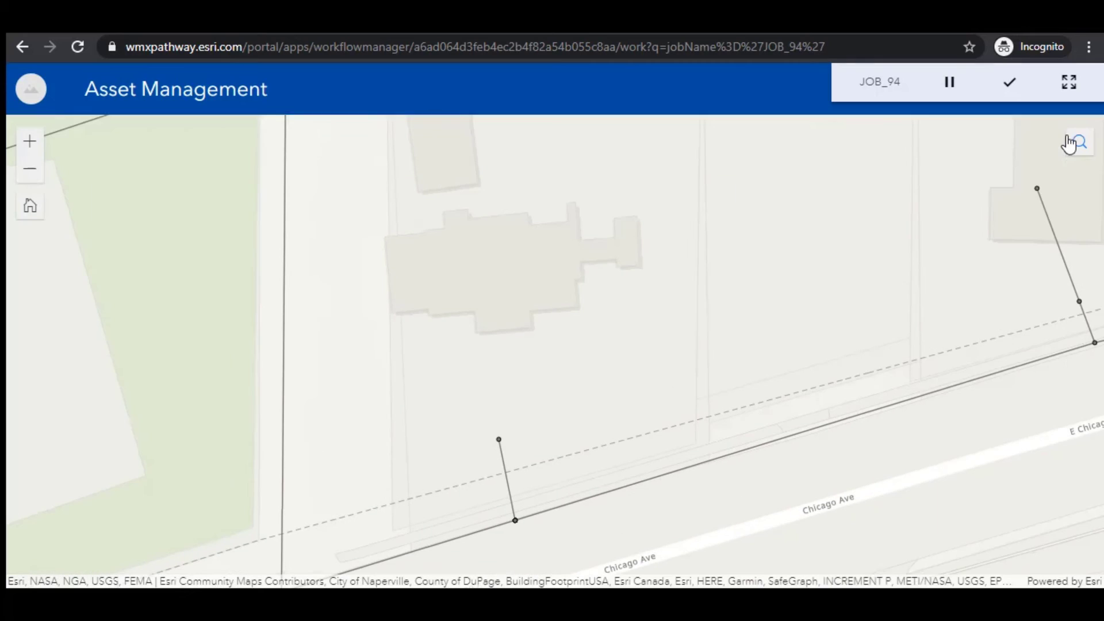
pyautogui.click(1070, 85)
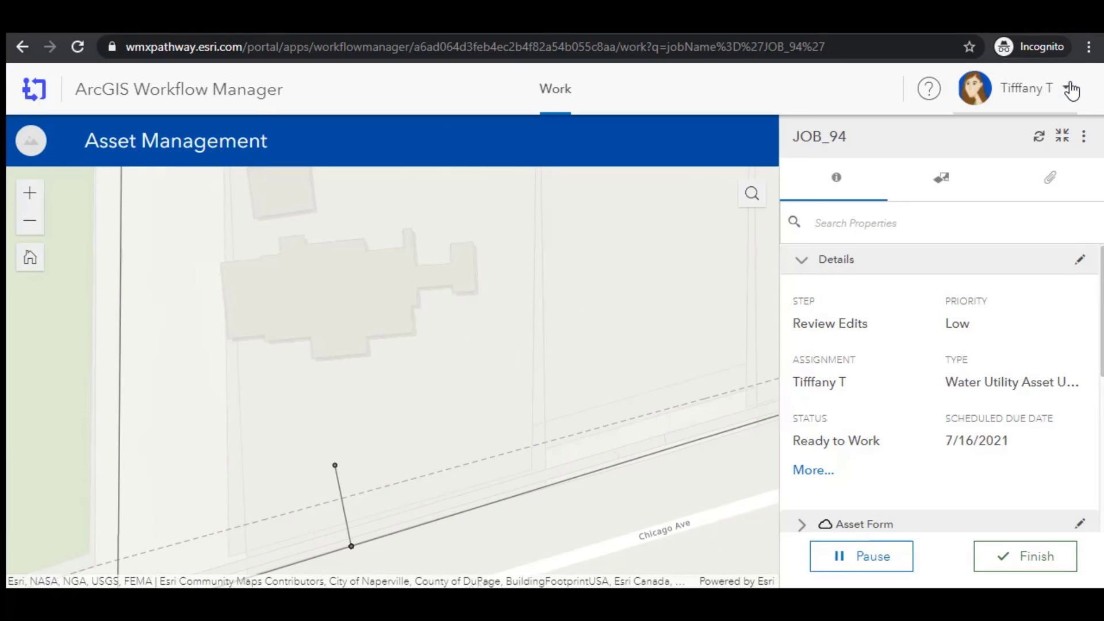
# Finish JOB_94's review and answer Yes to Reconcile?, sending it to Reconcile and Post.
pyautogui.click(1028, 558)
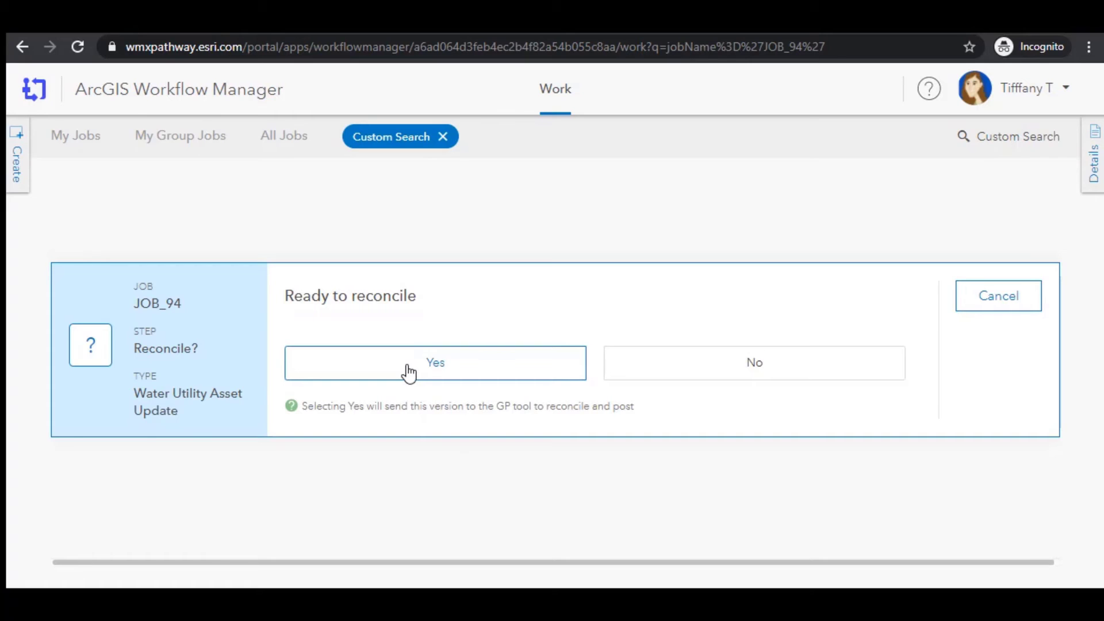
pyautogui.click(409, 373)
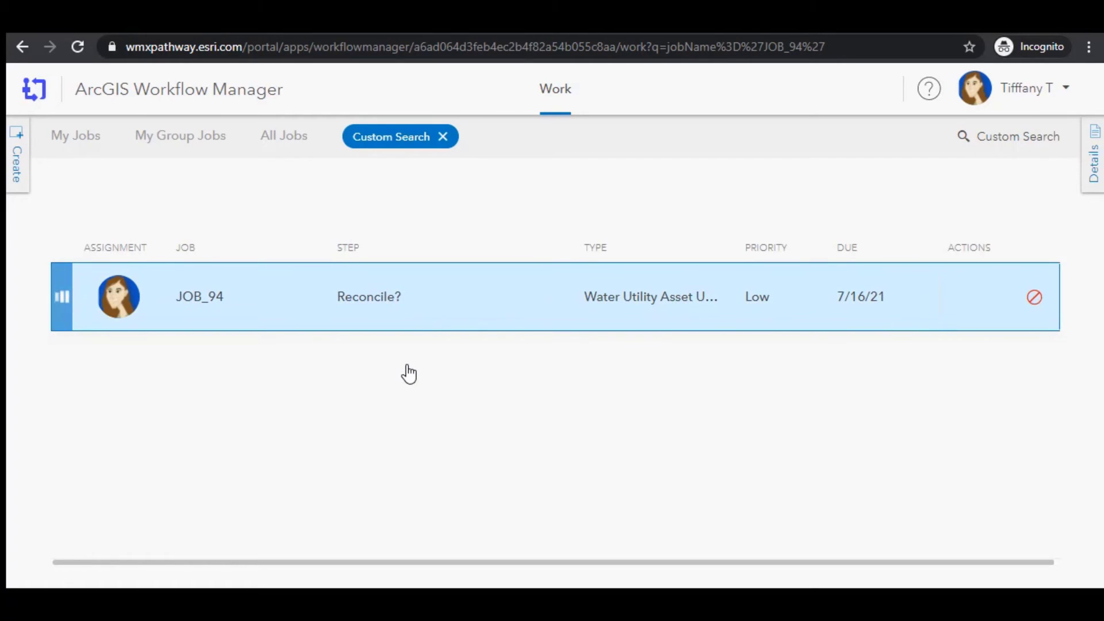
pyautogui.moveTo(62, 303)
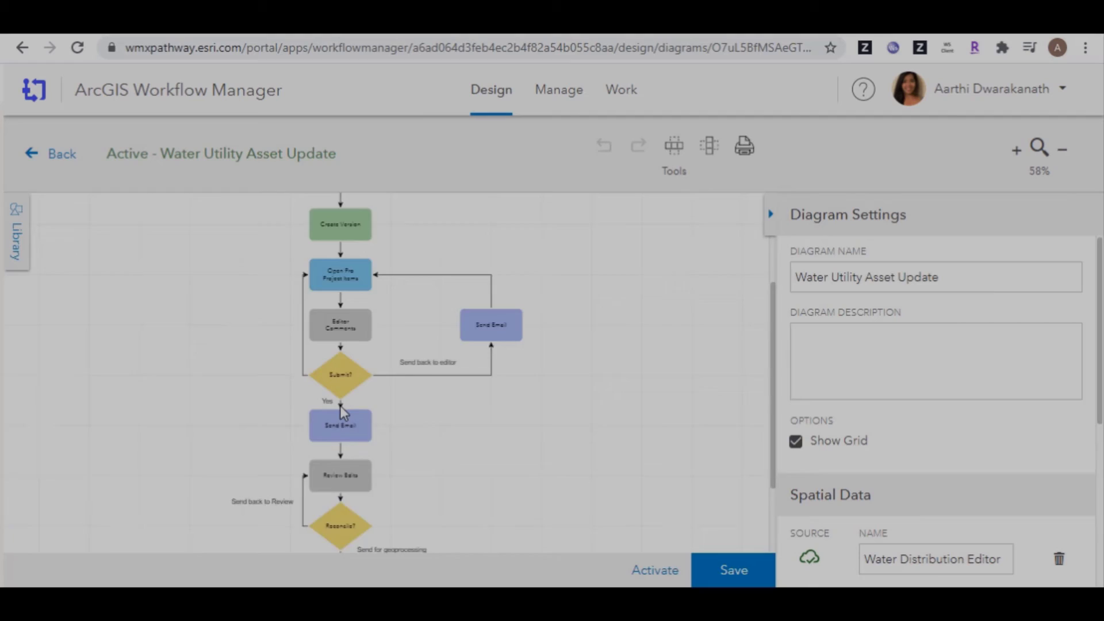
# Inspect the Survey123, Open Pro Project Items and Submit? steps in the diagram.
pyautogui.moveTo(405, 290); pyautogui.dragTo(526, 398)
pyautogui.scroll(2, 432, 260)
pyautogui.scroll(3, 430, 259)
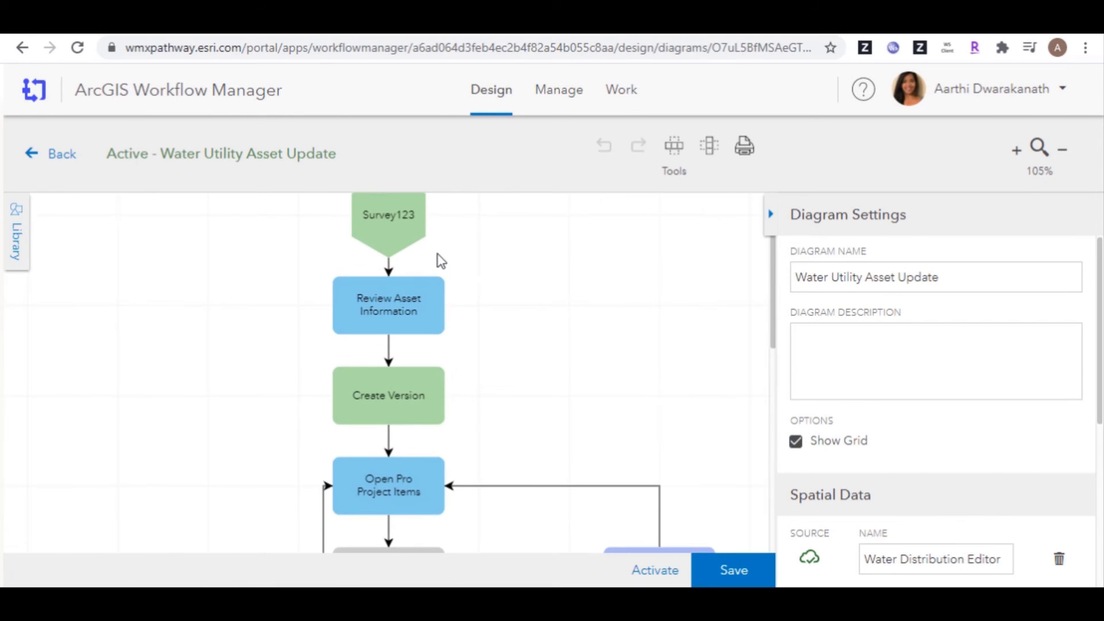
pyautogui.click(413, 246)
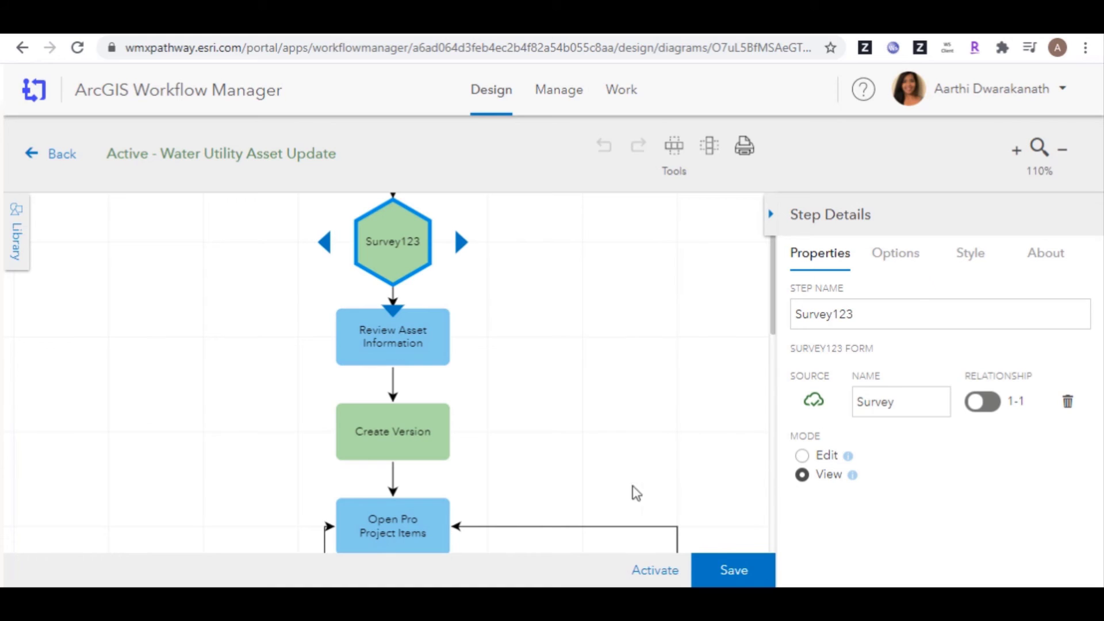
pyautogui.moveTo(489, 493); pyautogui.dragTo(496, 276)
pyautogui.click(408, 331)
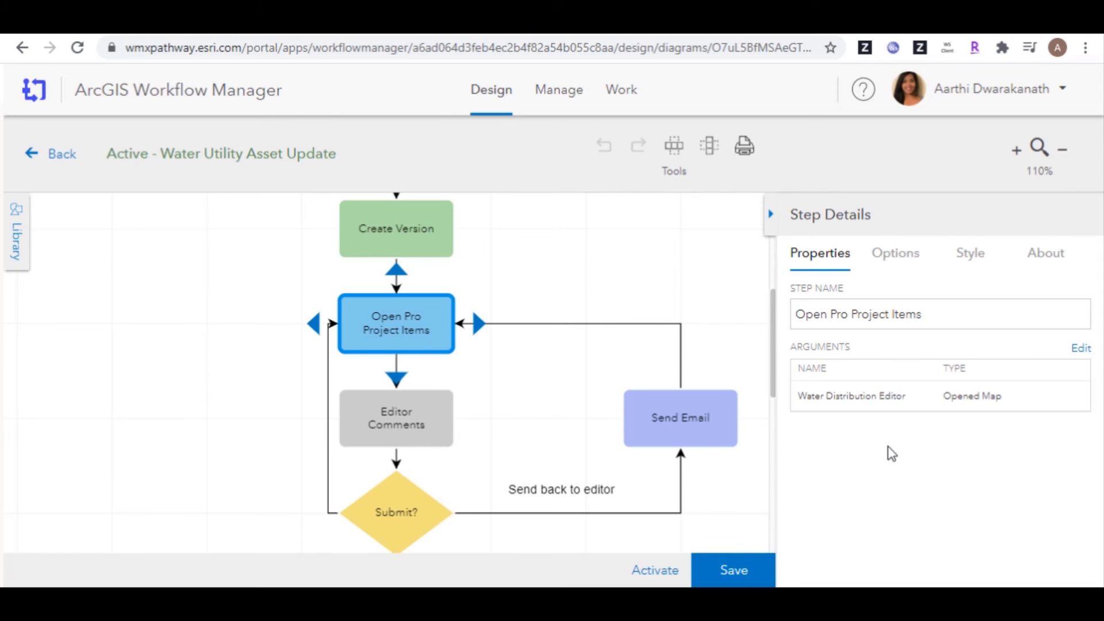
pyautogui.moveTo(491, 520); pyautogui.dragTo(482, 249)
pyautogui.click(420, 231)
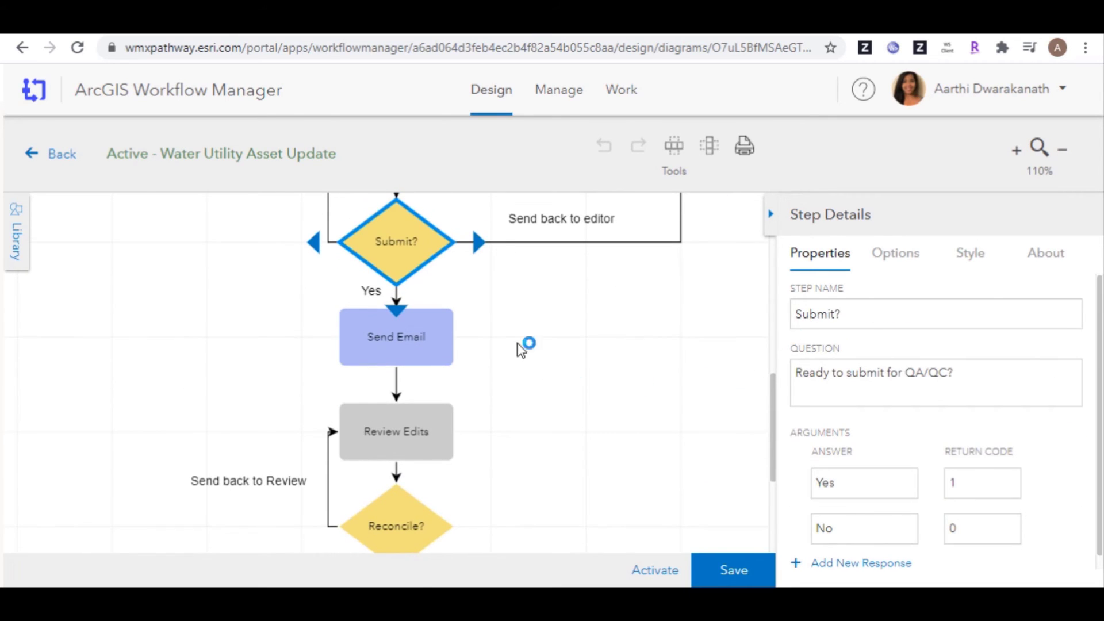
# Review Reconcile and Post's scheduling options and Wait on failure's 2-minute wait.
pyautogui.moveTo(636, 248); pyautogui.dragTo(643, 402)
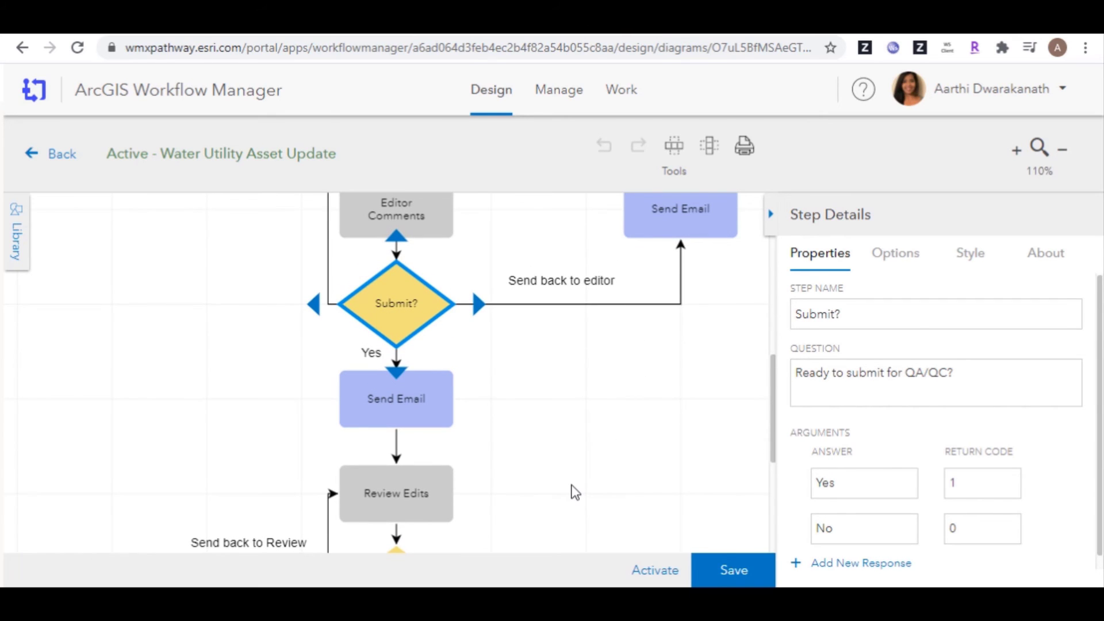
pyautogui.moveTo(575, 493); pyautogui.dragTo(587, 420)
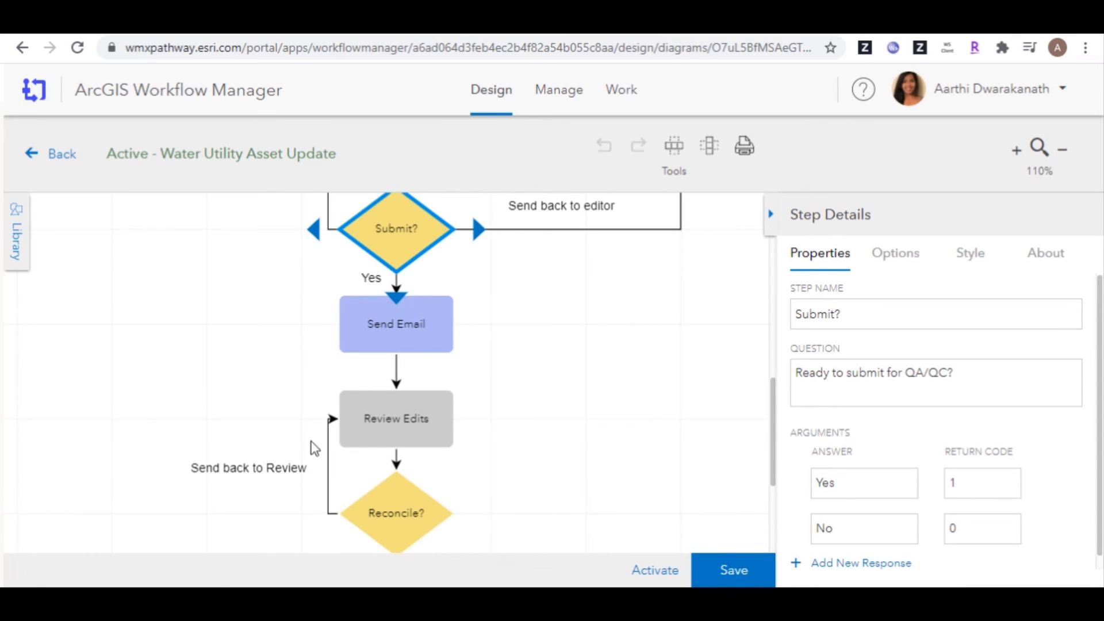
pyautogui.moveTo(308, 458); pyautogui.dragTo(311, 249)
pyautogui.click(394, 406)
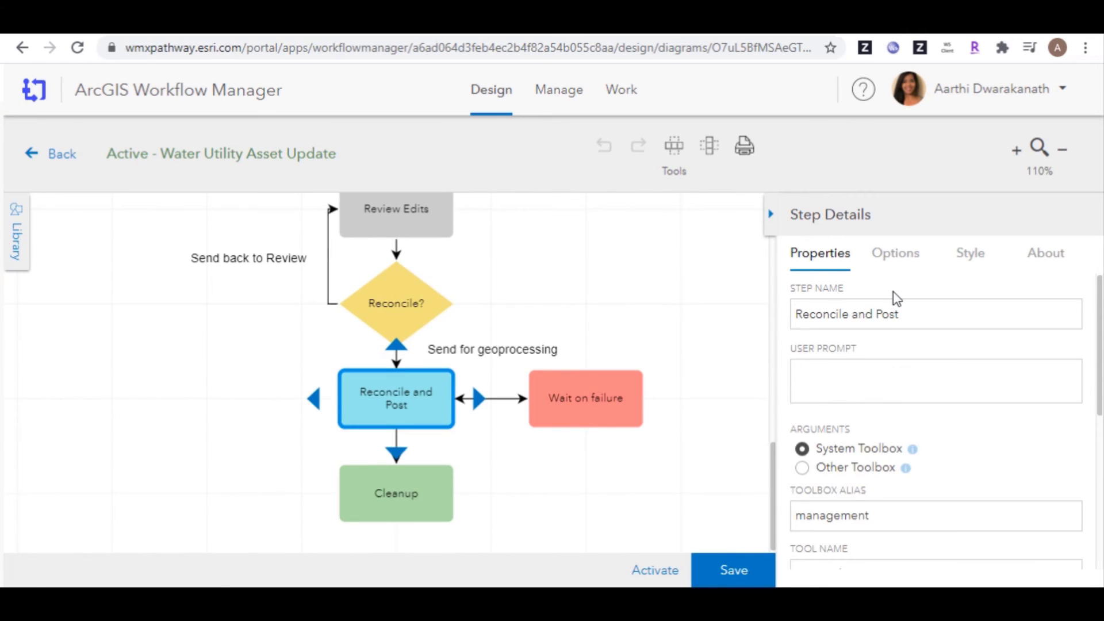
pyautogui.click(908, 268)
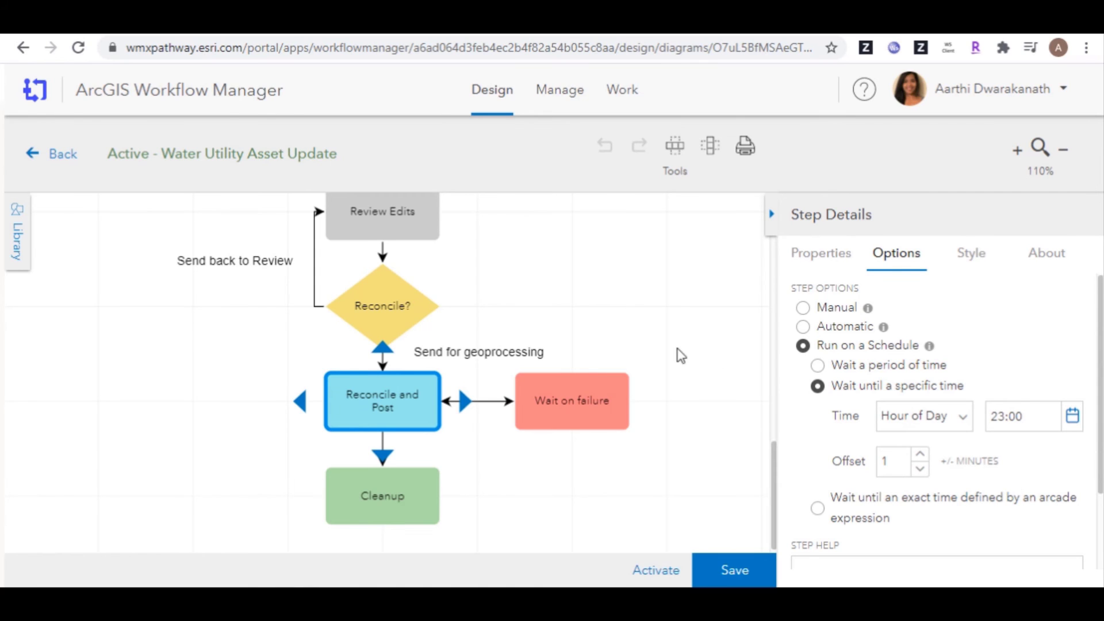
pyautogui.click(565, 404)
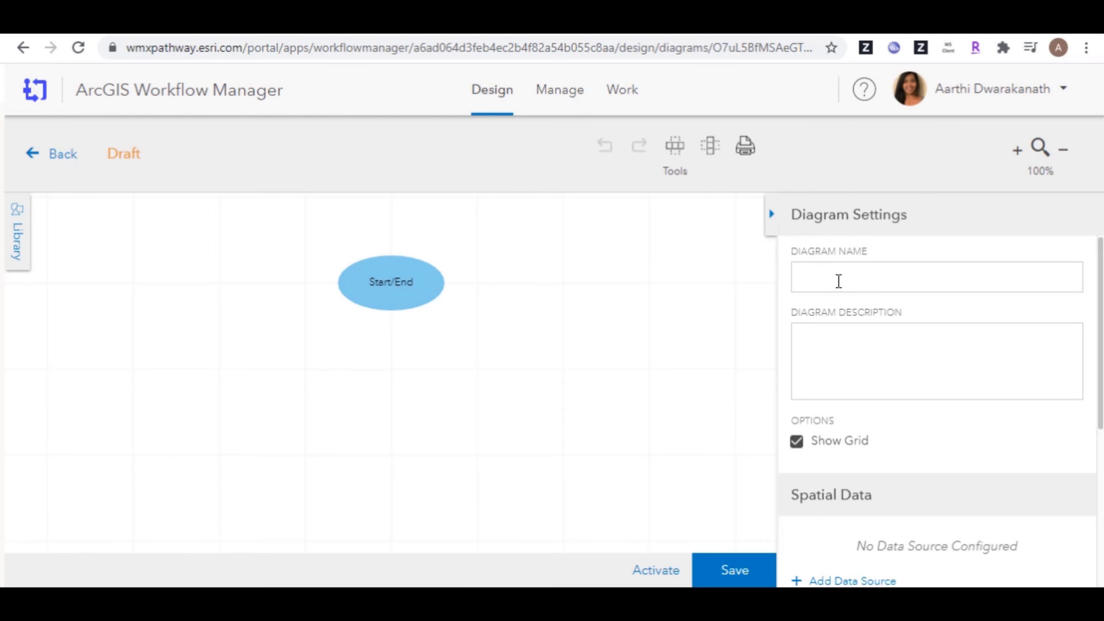
# Name the new diagram 'Vacation request' and add another manual step.
pyautogui.click(839, 281)
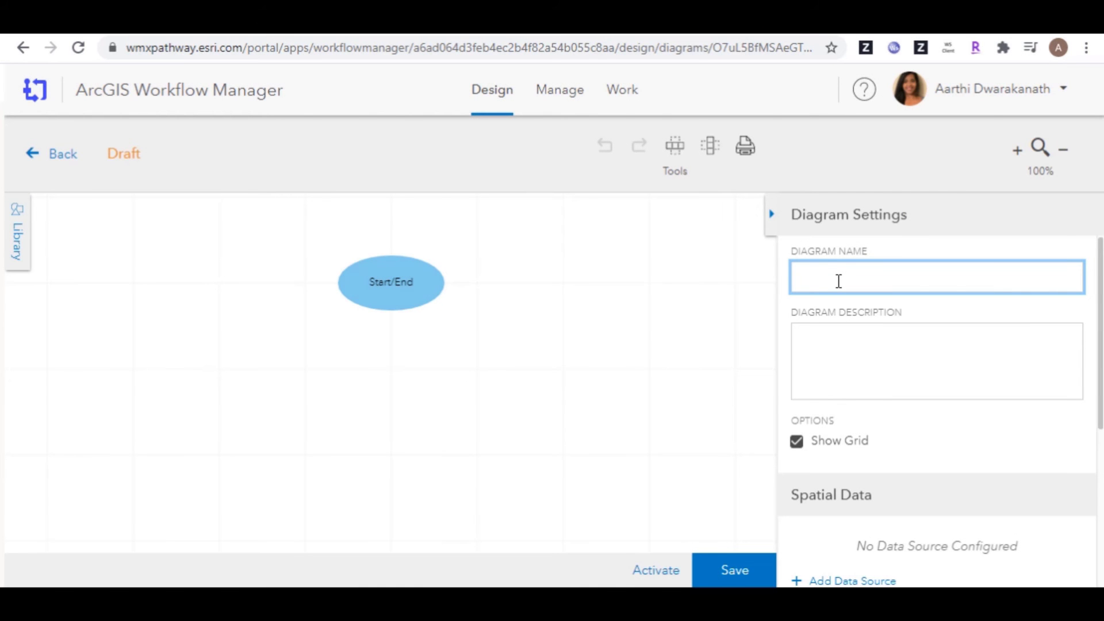
pyautogui.write('Vacation request')
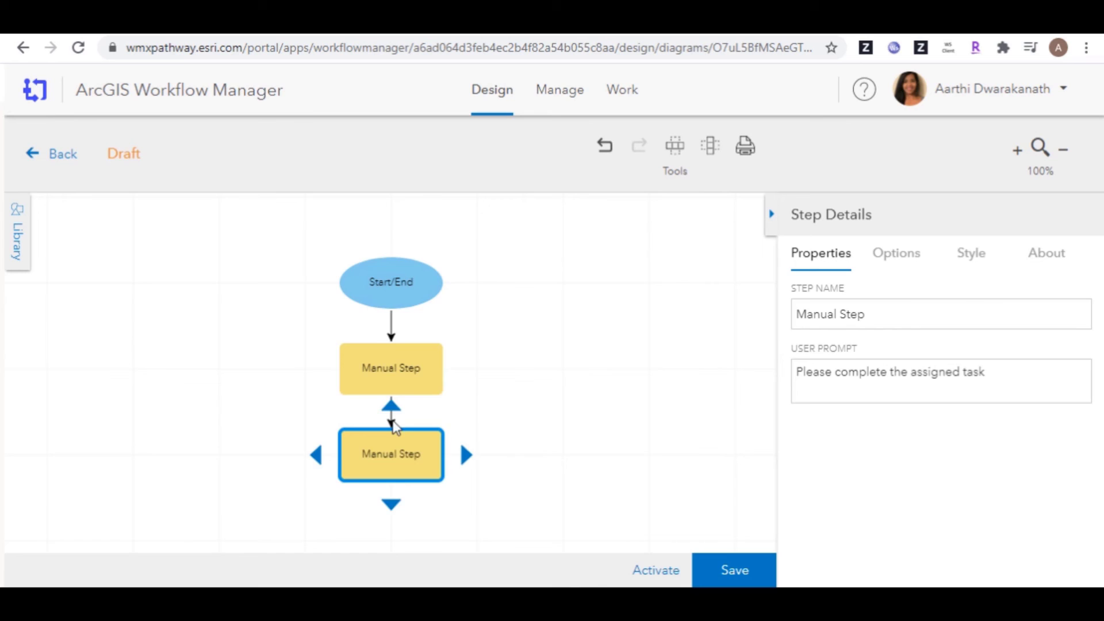
pyautogui.click(390, 503)
# Rename the steps Submit Vacation Details, Ready to Submit, Reviewed, Approve? and Send Email.
pyautogui.doubleClick(391, 246)
pyautogui.write('Submit Vacation Details')
pyautogui.doubleClick(391, 331)
pyautogui.write('Ready to Submit')
pyautogui.doubleClick(391, 418)
pyautogui.write('Reviewed')
pyautogui.doubleClick(391, 503)
pyautogui.write('Approve?')
pyautogui.doubleClick(361, 501)
pyautogui.write('Send Email')
# Replace Ready to Submit and Approve? with Question steps and the last step with Send Email.
pyautogui.click(17, 235)
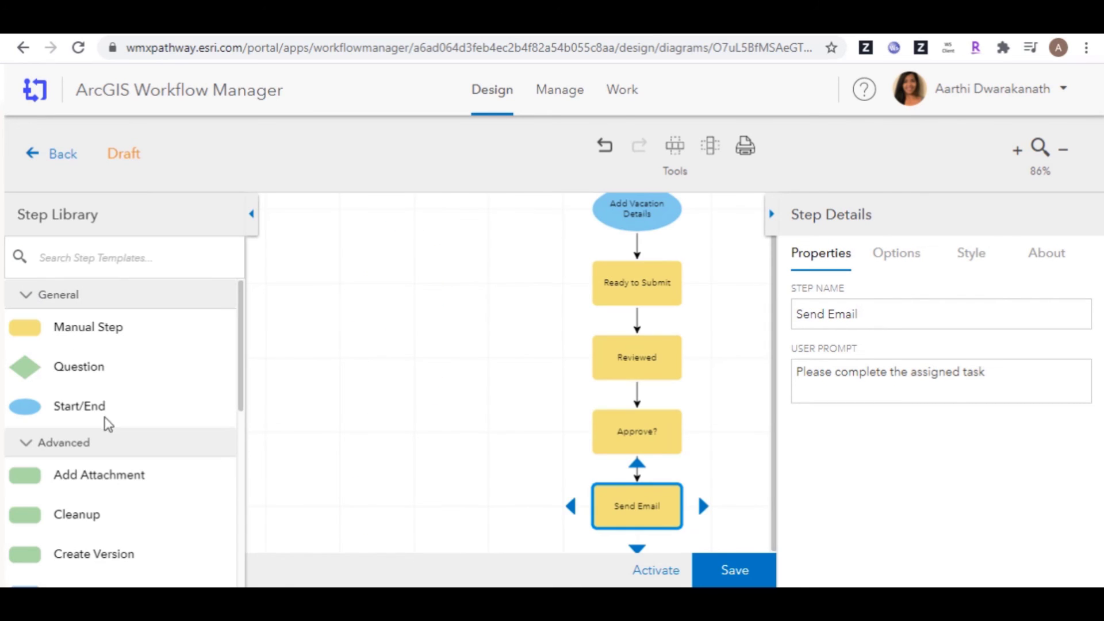
pyautogui.moveTo(79, 366); pyautogui.dragTo(644, 296)
pyautogui.click(626, 357)
pyautogui.moveTo(98, 367); pyautogui.dragTo(647, 434)
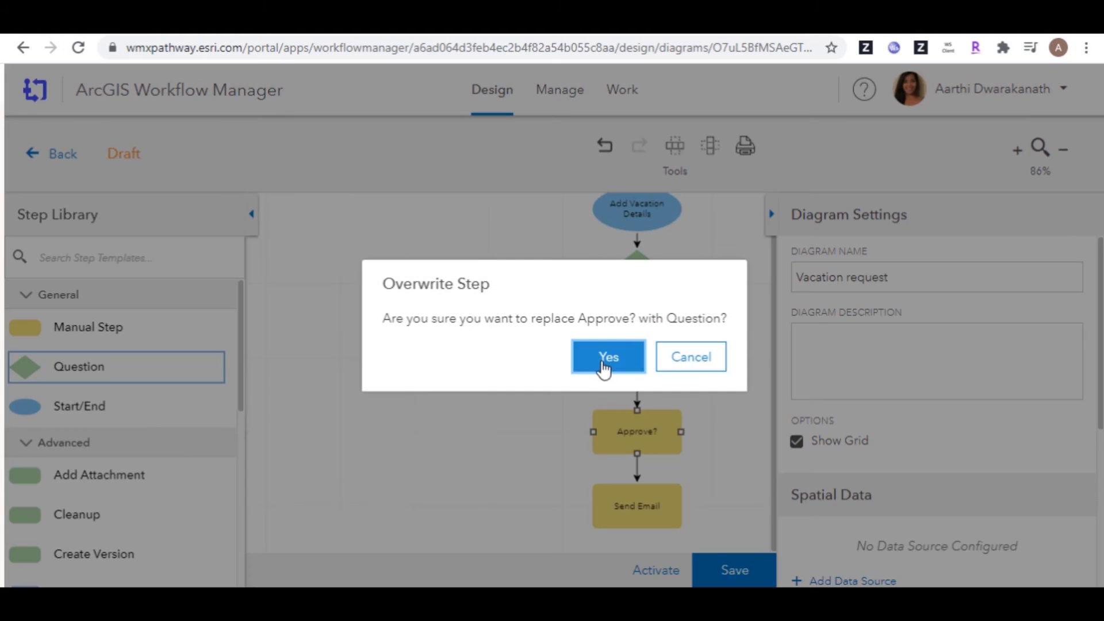
pyautogui.click(609, 355)
pyautogui.scroll(-5, 75, 497)
pyautogui.scroll(1, 94, 454)
pyautogui.moveTo(94, 452); pyautogui.dragTo(483, 496)
pyautogui.click(618, 357)
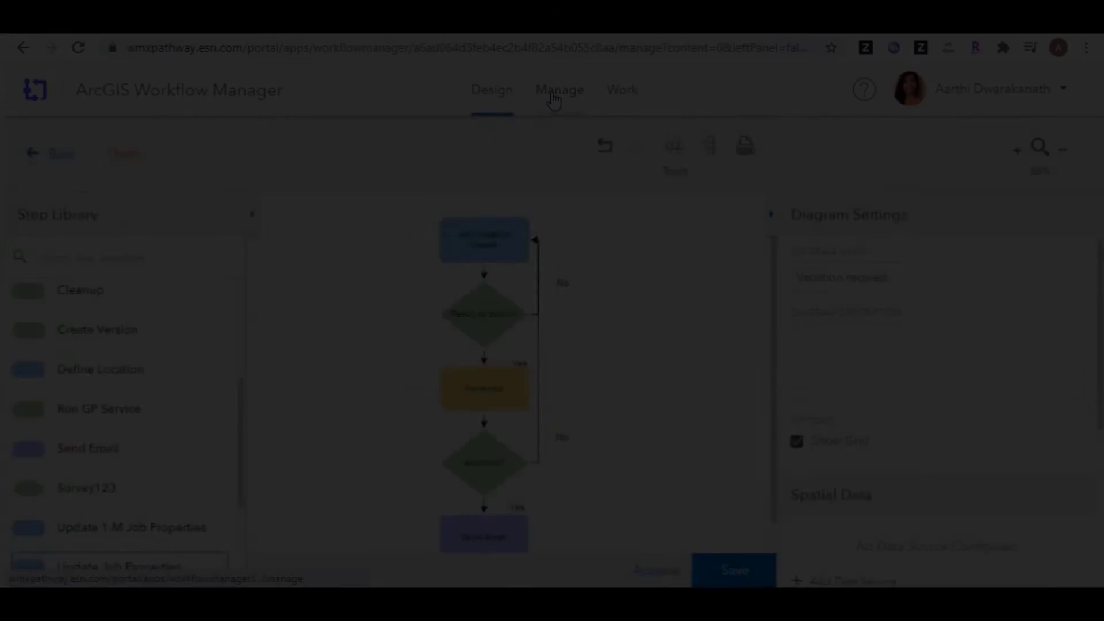
# On the Manage page, zoom the map and colour job areas by status, then by priority.
pyautogui.click(553, 98)
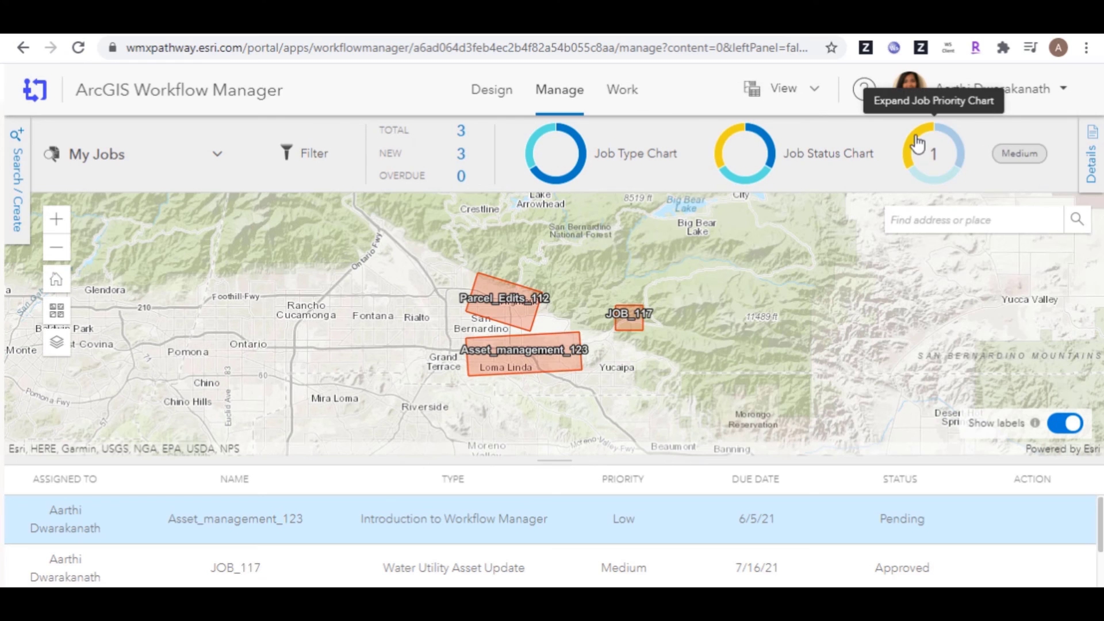
pyautogui.moveTo(543, 453)
pyautogui.mouseDown()
pyautogui.moveTo(547, 266)
pyautogui.moveTo(557, 461)
pyautogui.mouseUp()
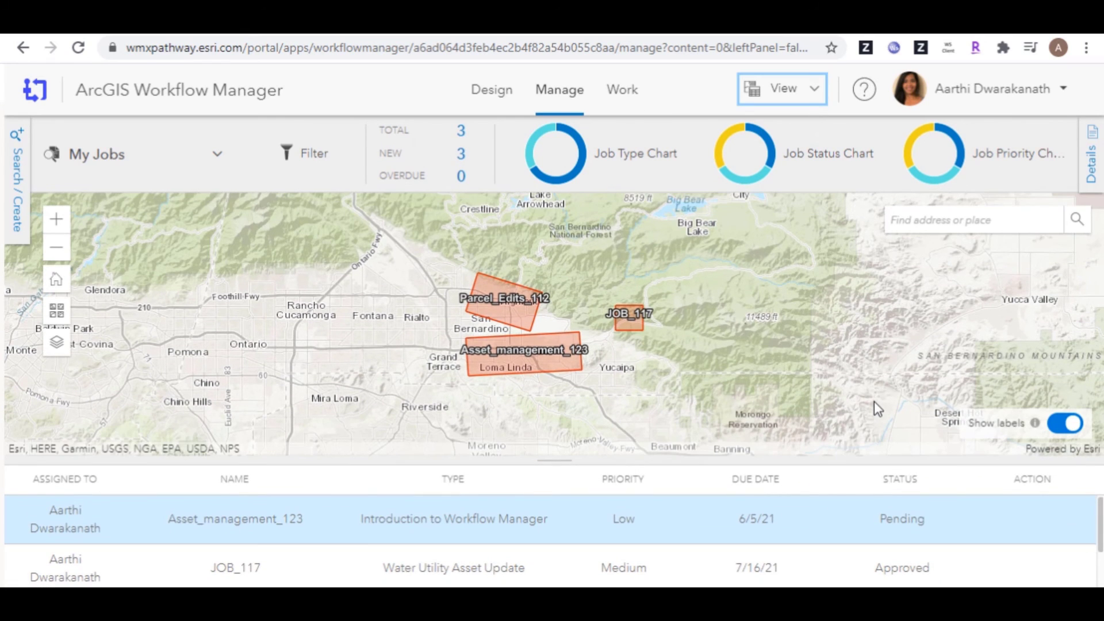
pyautogui.doubleClick(556, 364)
pyautogui.moveTo(772, 154)
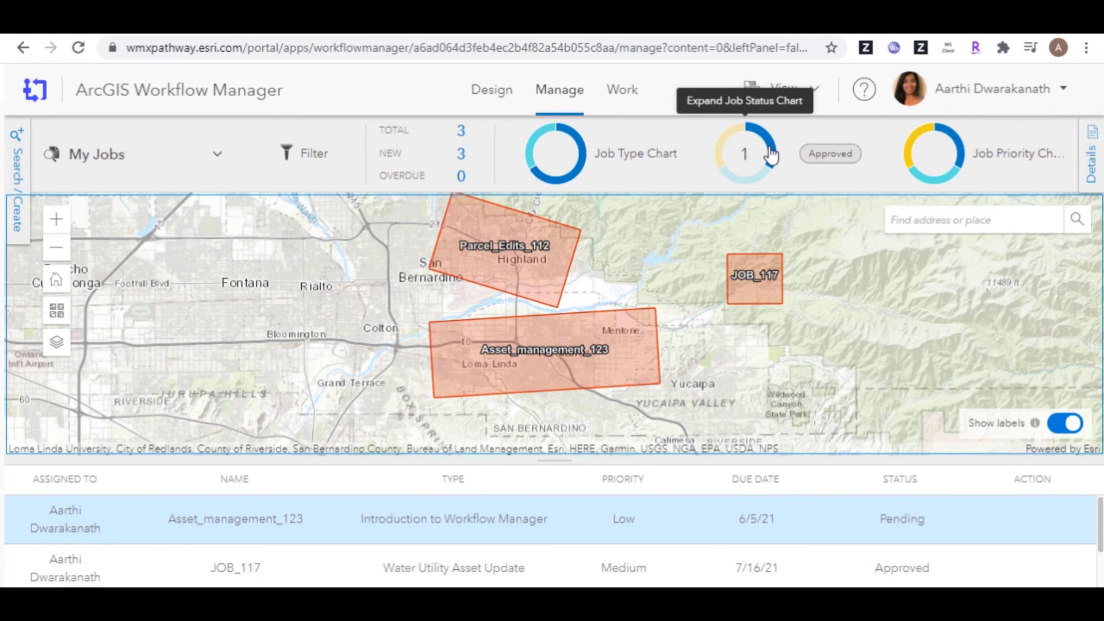
pyautogui.click(765, 157)
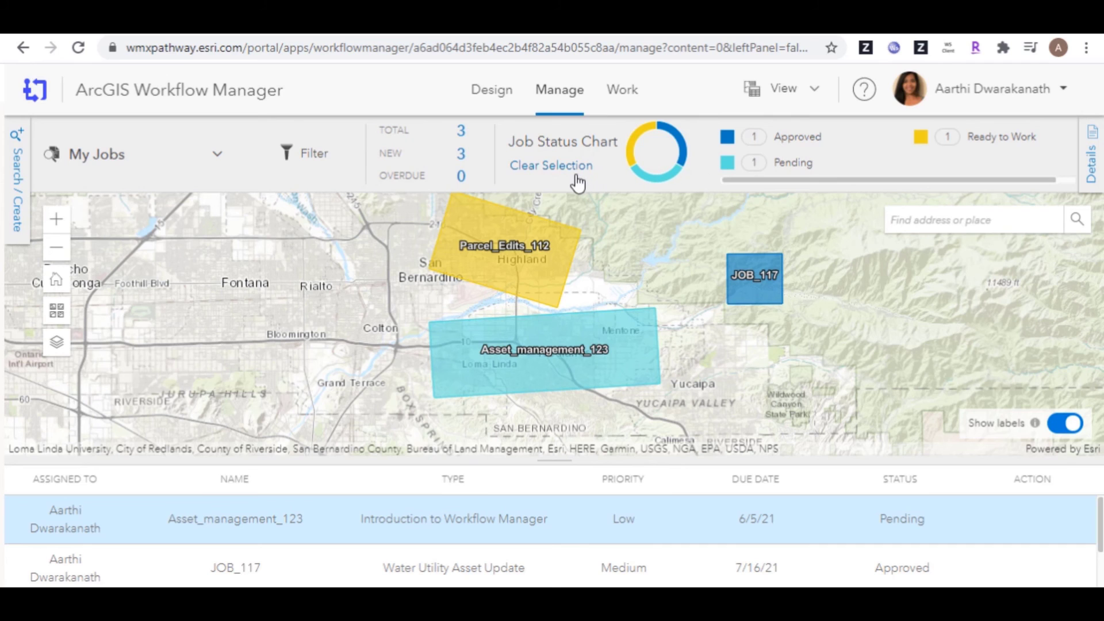
pyautogui.click(561, 167)
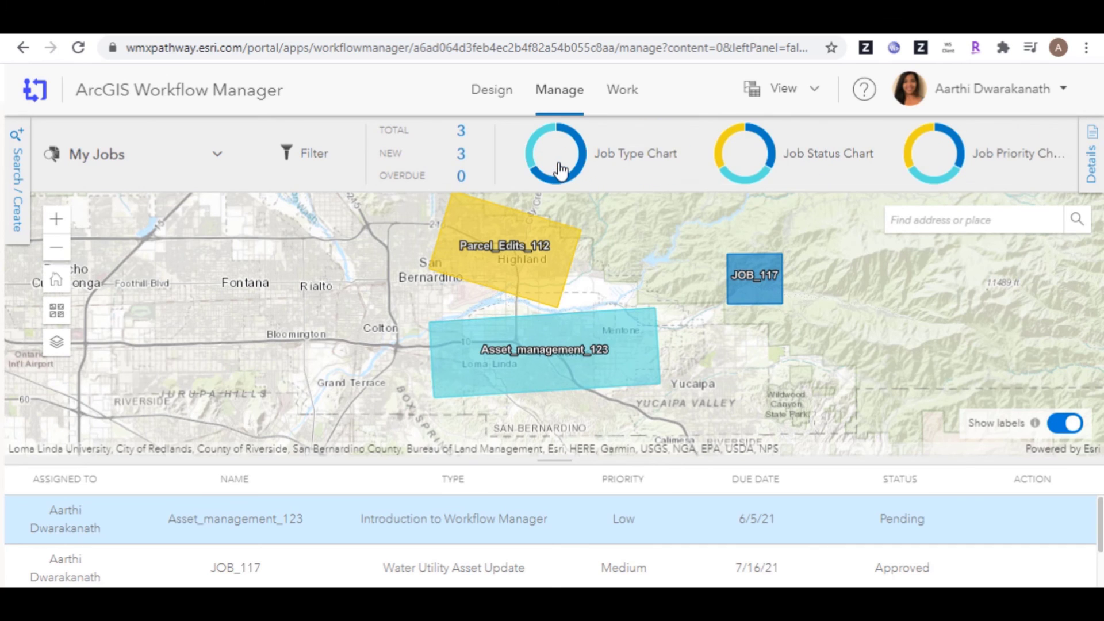
pyautogui.click(1000, 164)
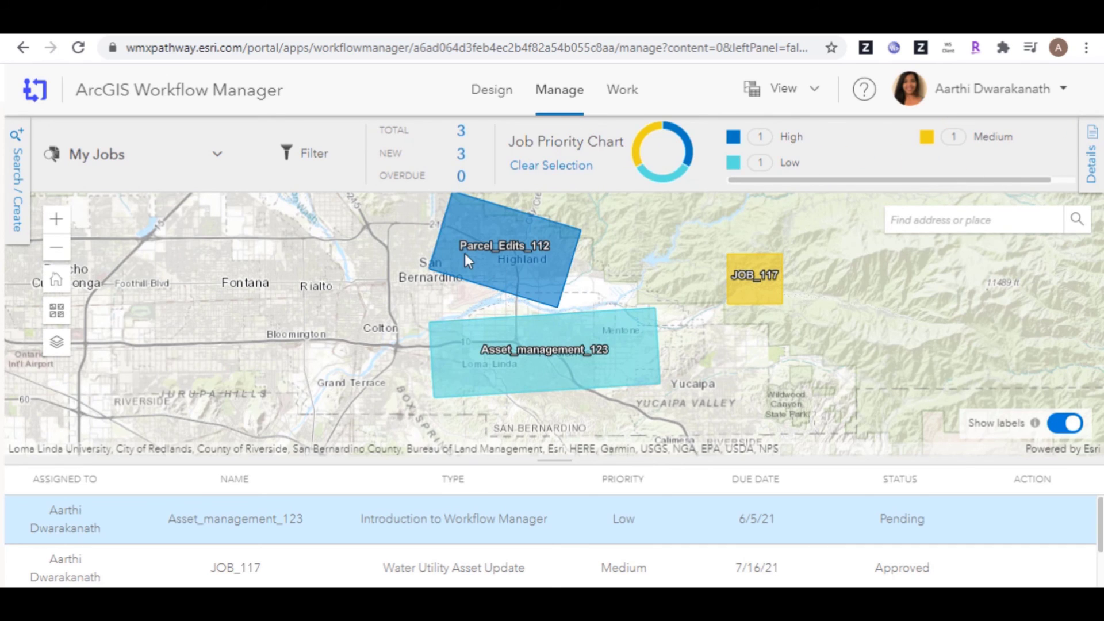
# Switch the job list to My Group Jobs and show JOB_118's details.
pyautogui.click(217, 161)
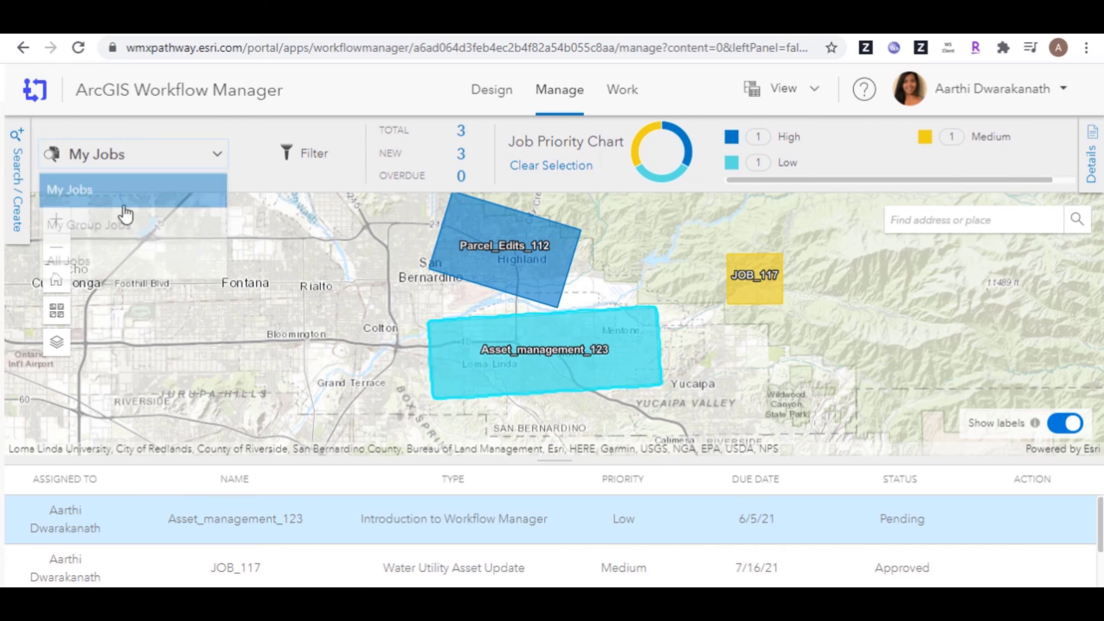
pyautogui.click(121, 227)
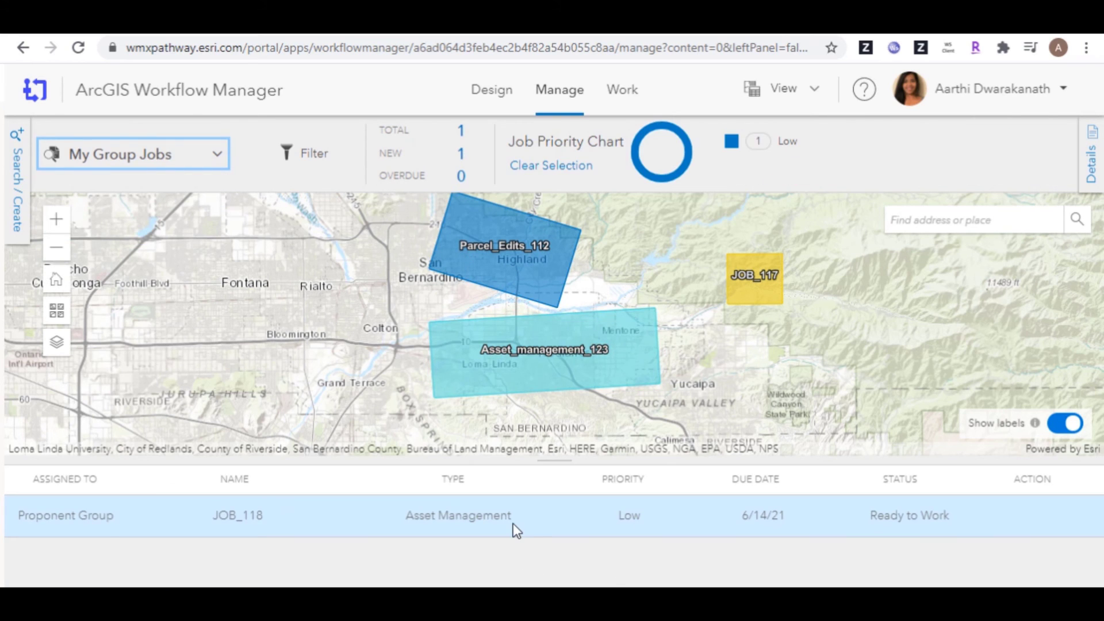
pyautogui.click(1092, 154)
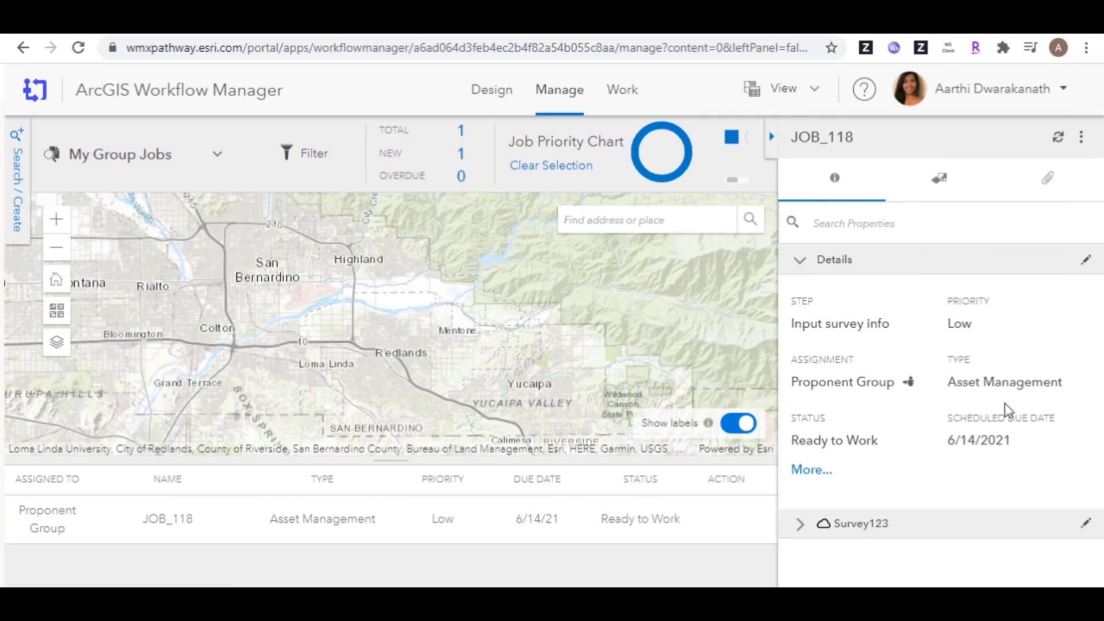